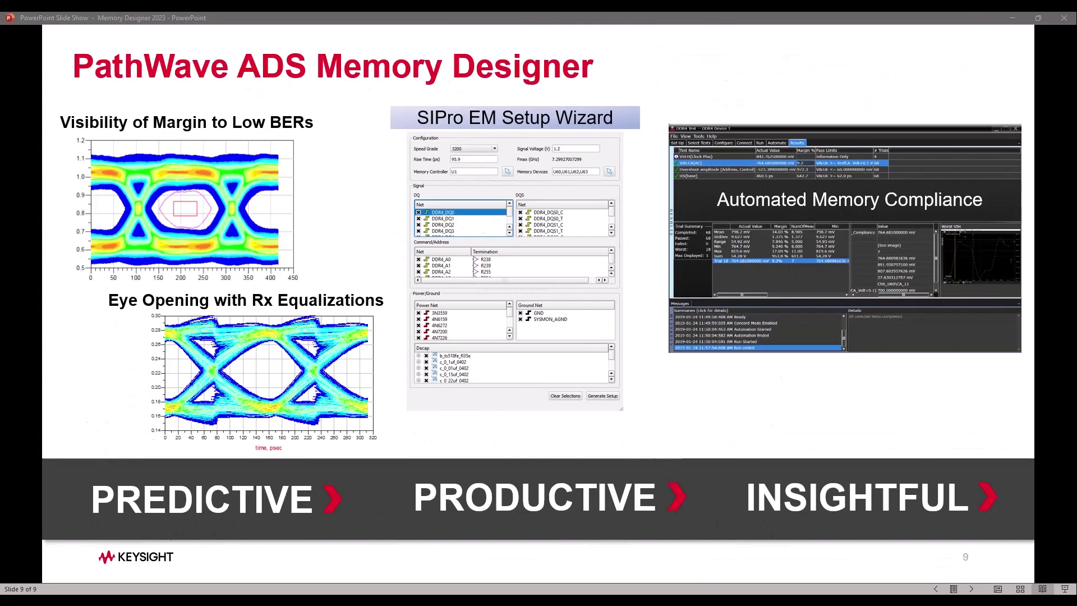
Return to the ADS schematic and delete the Controller, PreLayout and Memory blocks.
{"action": "mouse_move", "coordinate": [704, 600]}
{"action": "left_click", "coordinate": [779, 564]}
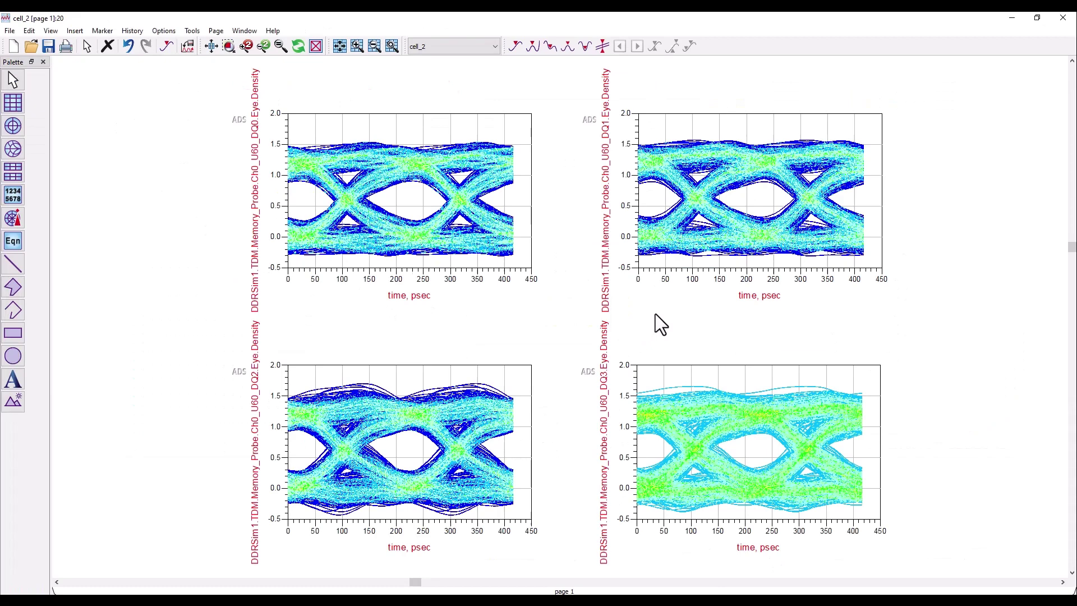
{"action": "left_click", "coordinate": [1013, 18]}
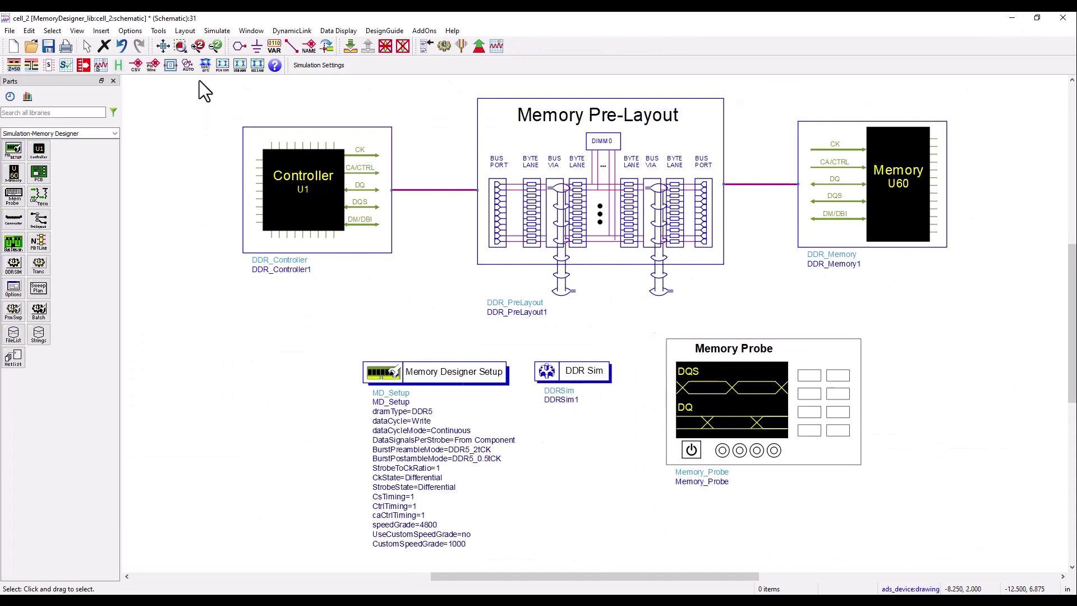
{"action": "left_click_drag", "start_coordinate": [200, 80], "coordinate": [986, 322]}
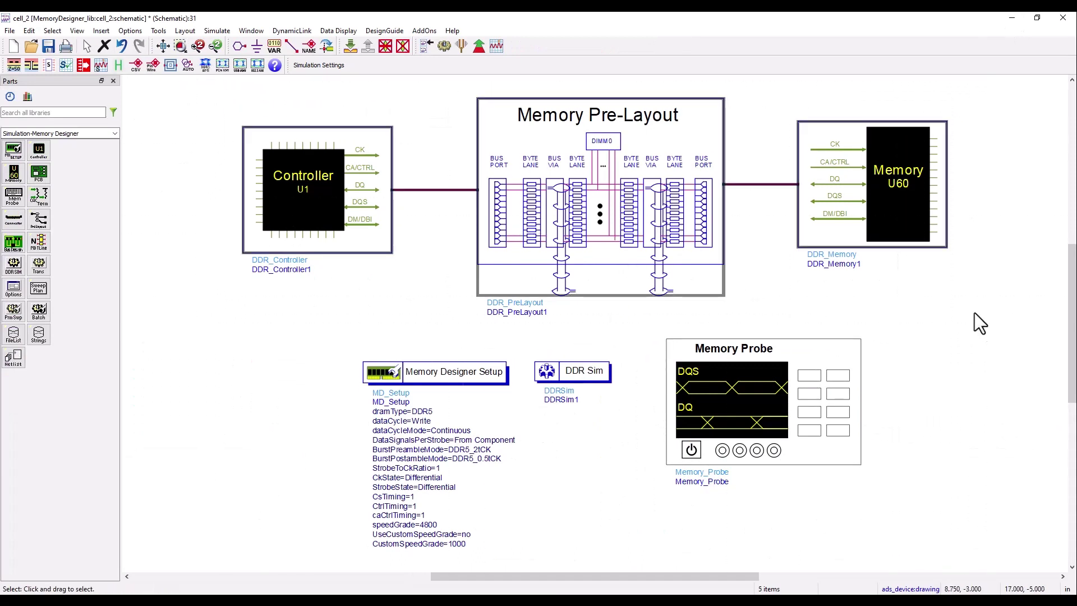
{"action": "key", "text": "Delete"}
{"action": "left_click", "coordinate": [776, 412]}
{"action": "key", "text": "Delete"}
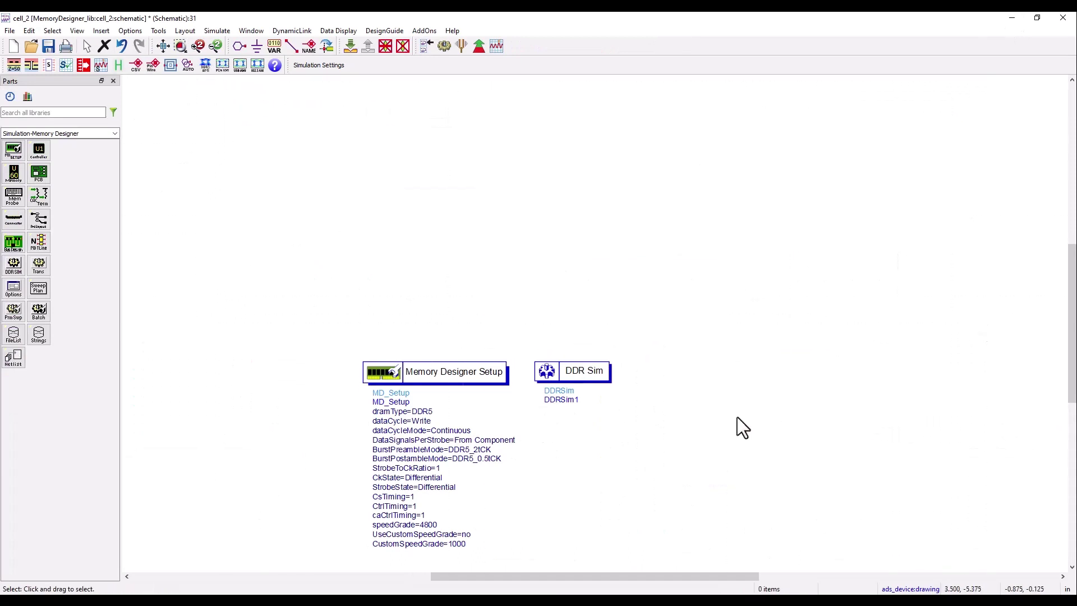
{"action": "scroll", "coordinate": [503, 467], "scroll_direction": "up", "scroll_amount": 1}
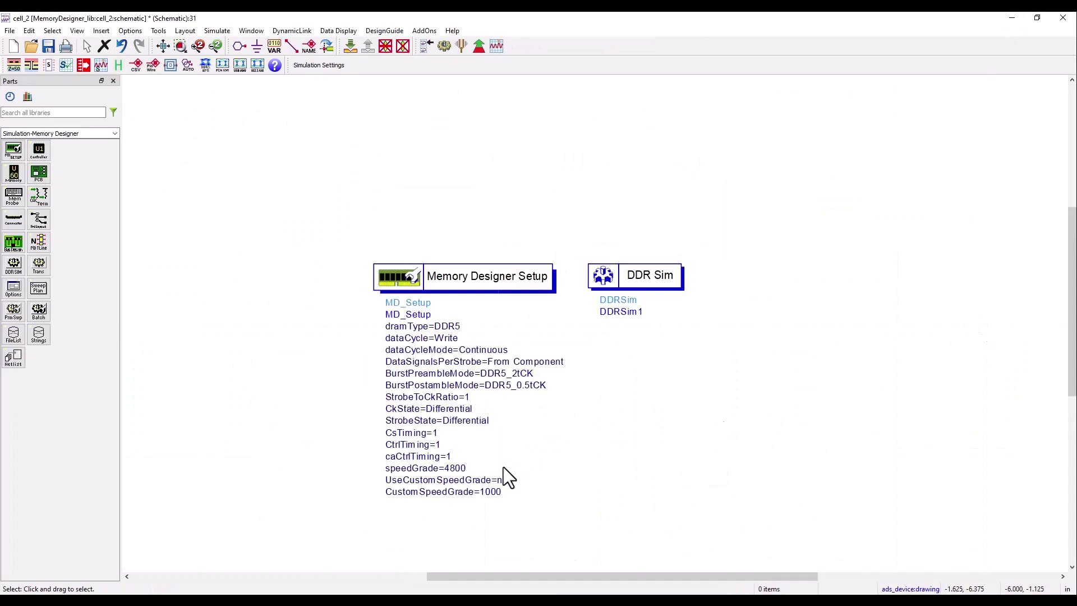
{"action": "double_click", "coordinate": [482, 279]}
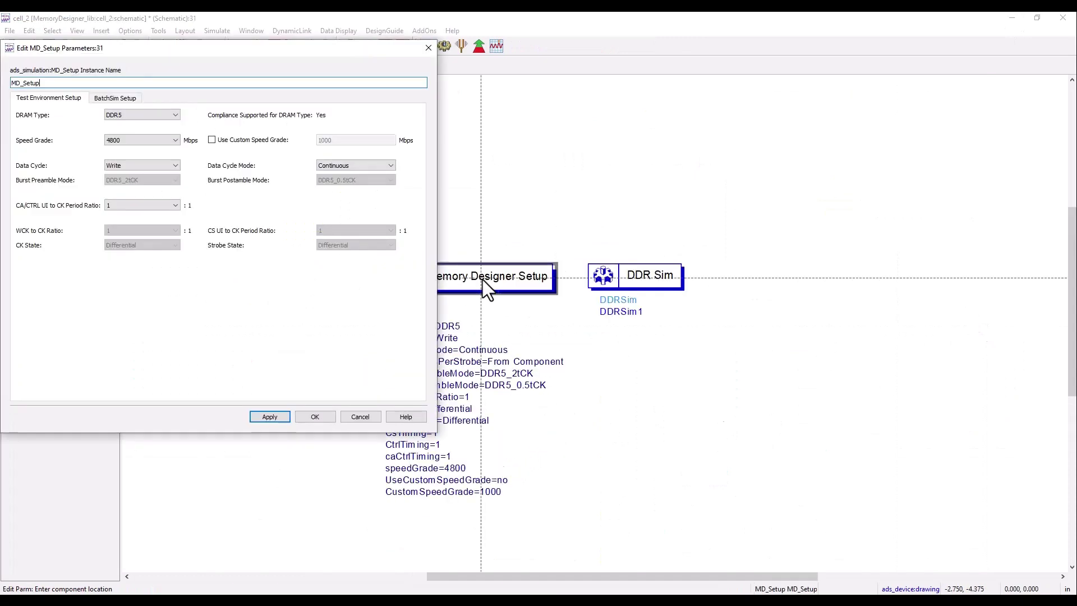
{"action": "left_click", "coordinate": [136, 114]}
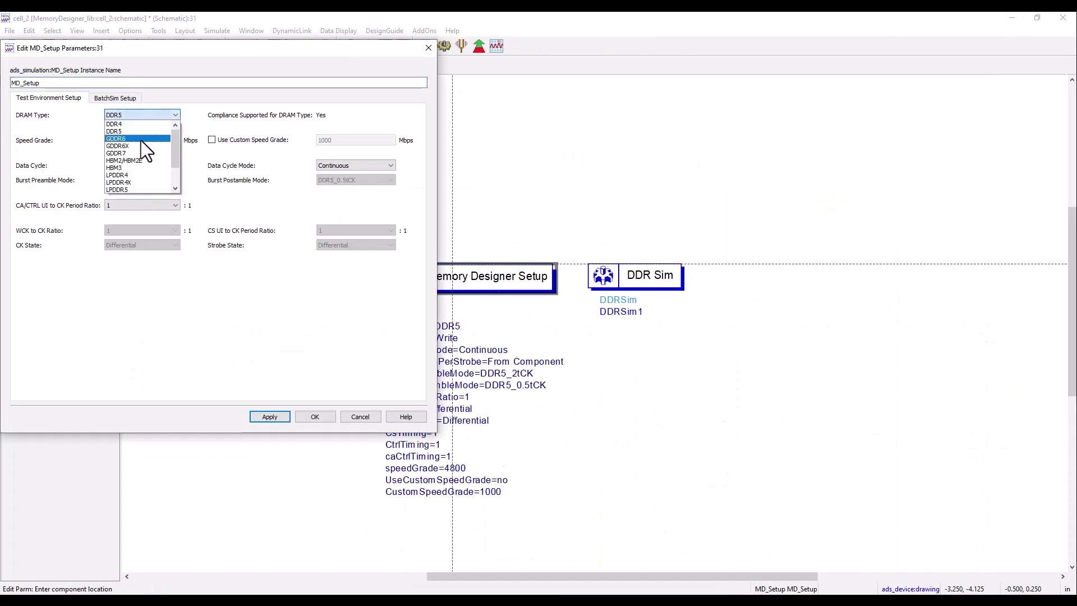
{"action": "mouse_move", "coordinate": [172, 141]}
{"action": "left_mouse_down"}
{"action": "mouse_move", "coordinate": [171, 175]}
{"action": "mouse_move", "coordinate": [180, 136]}
{"action": "left_mouse_up"}
{"action": "left_click", "coordinate": [196, 117]}
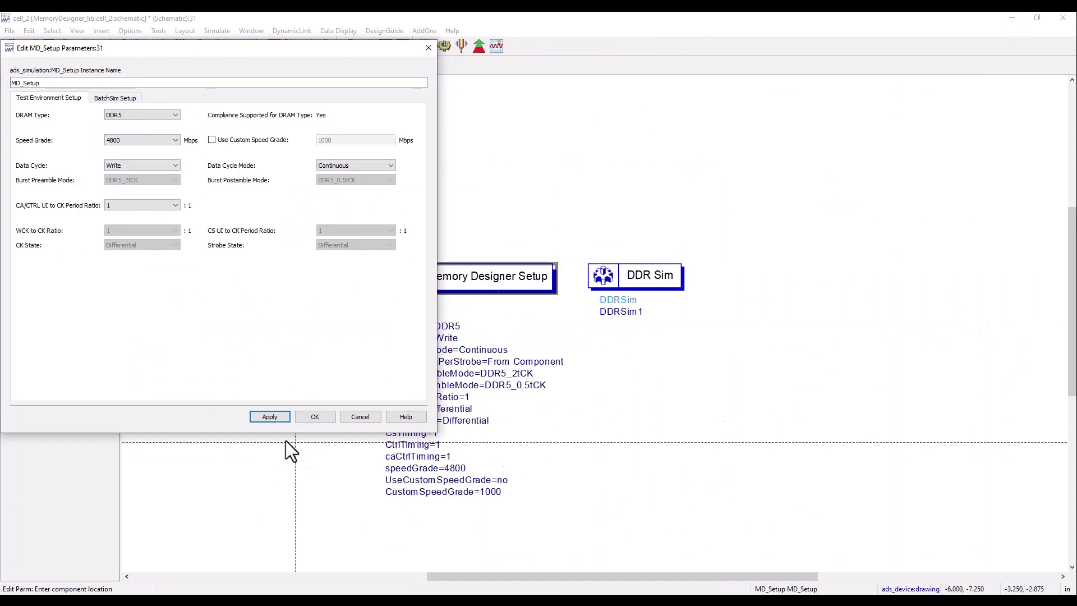
{"action": "left_click", "coordinate": [315, 416]}
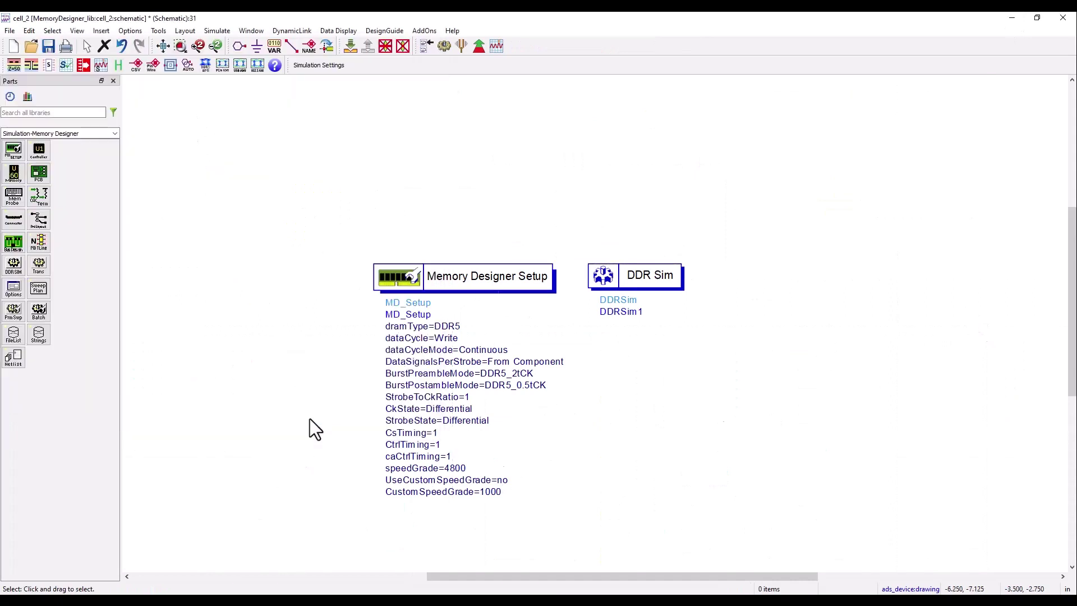
{"action": "left_click", "coordinate": [643, 276]}
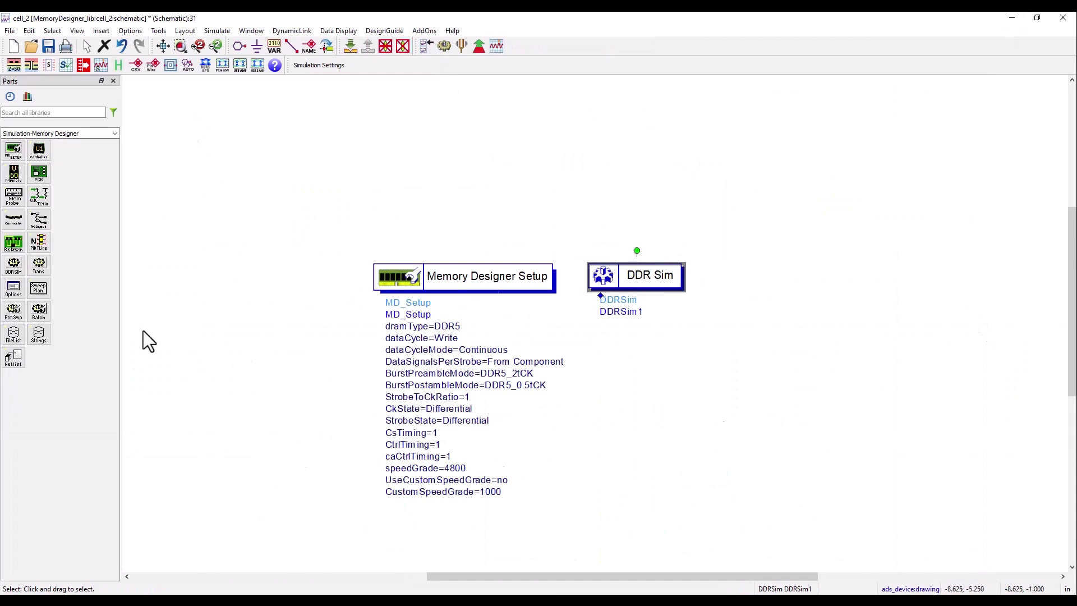
{"action": "left_click", "coordinate": [47, 268]}
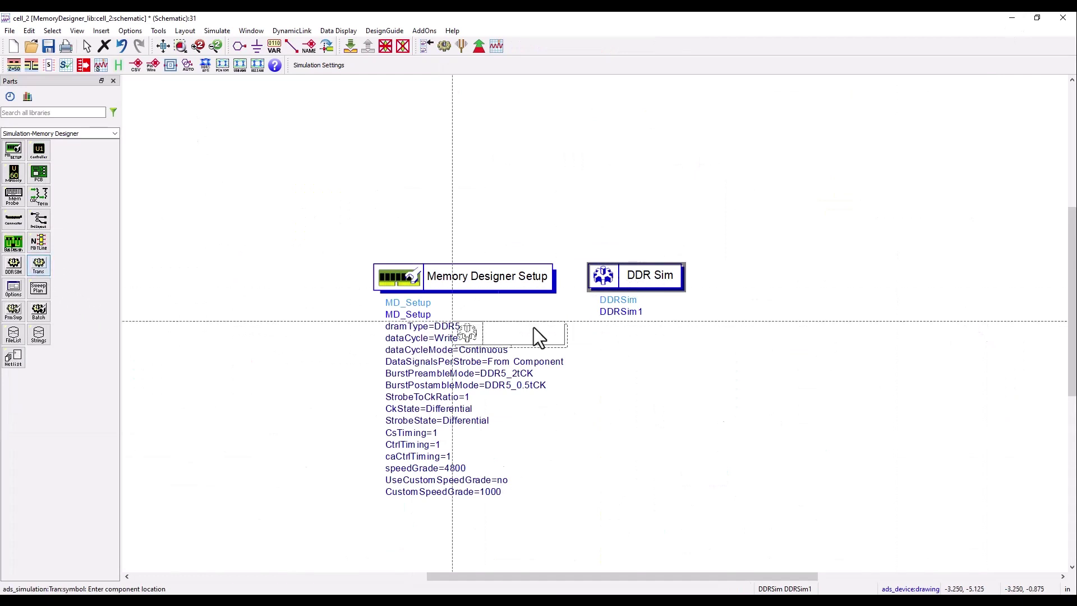
{"action": "left_click", "coordinate": [715, 270]}
{"action": "key", "text": "Escape"}
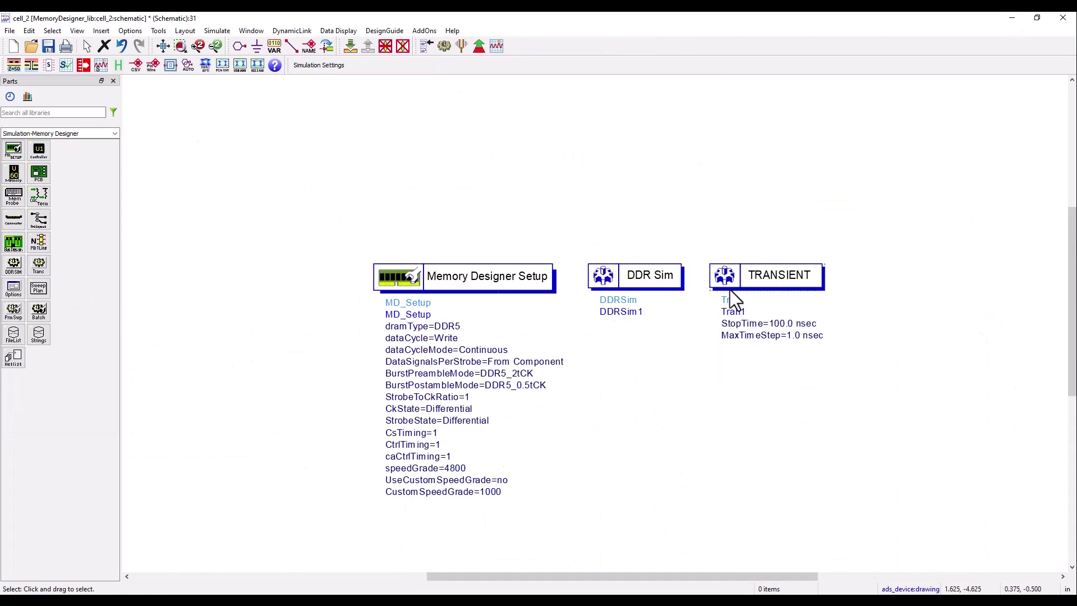
{"action": "left_click", "coordinate": [762, 276]}
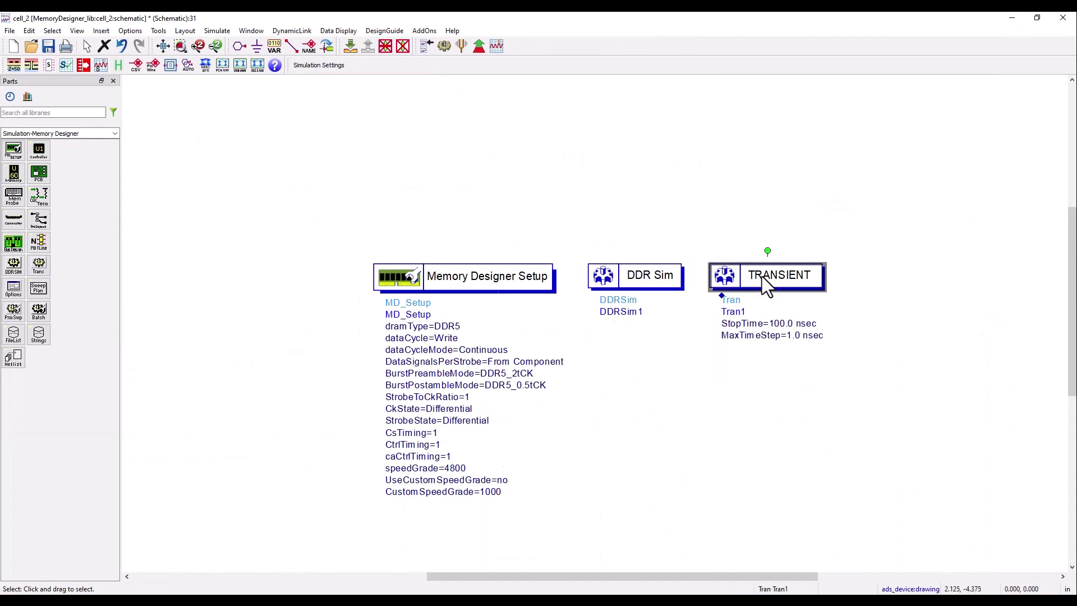
{"action": "key", "text": "Delete"}
{"action": "scroll", "coordinate": [508, 303], "scroll_direction": "up", "scroll_amount": 3}
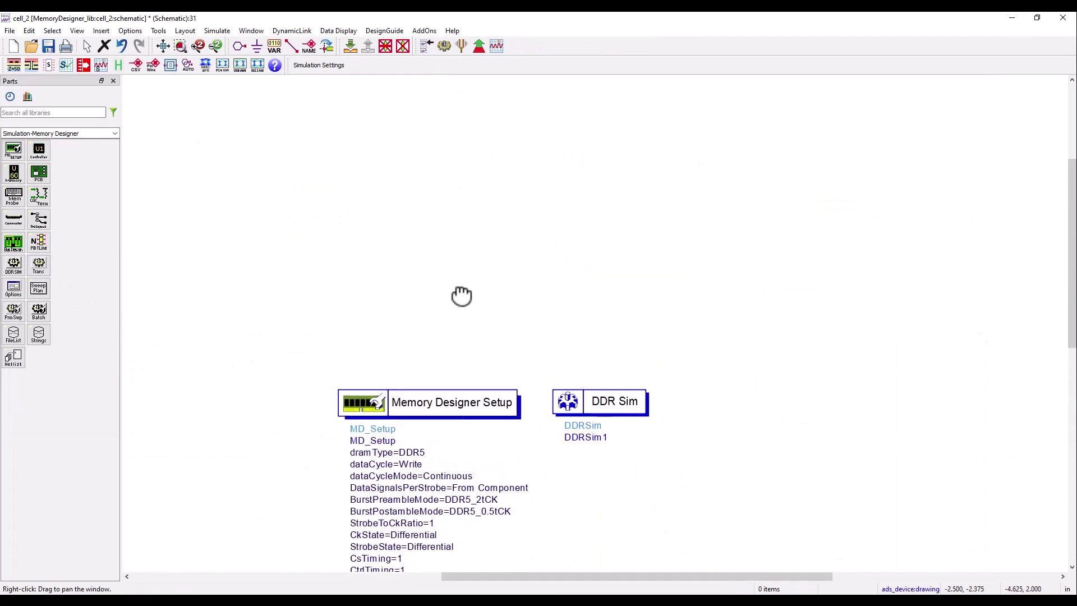
{"action": "left_click", "coordinate": [41, 171]}
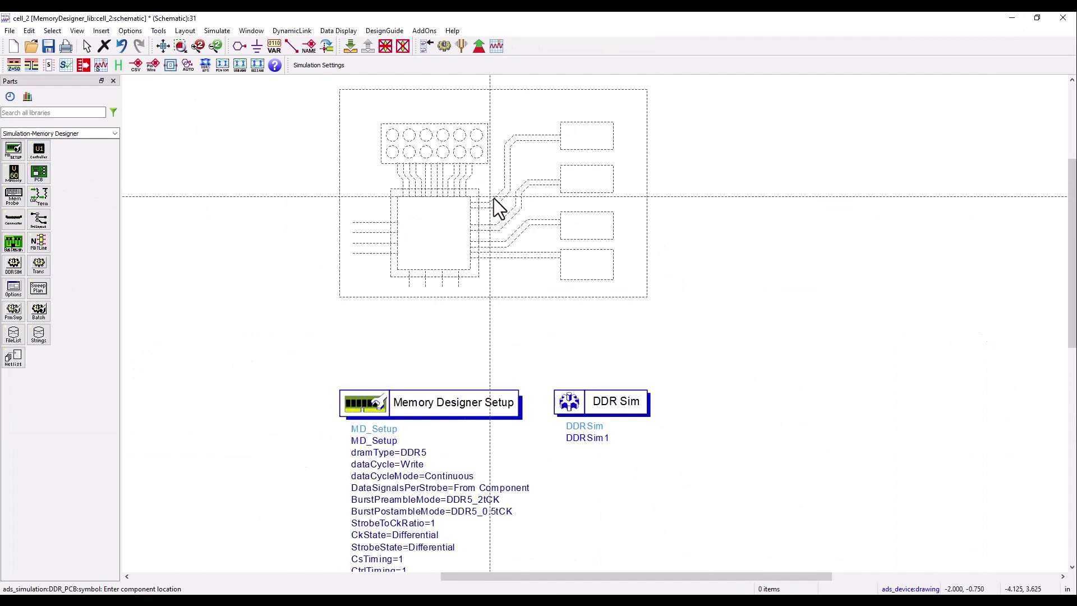
{"action": "left_click", "coordinate": [492, 208]}
{"action": "key", "text": "Escape"}
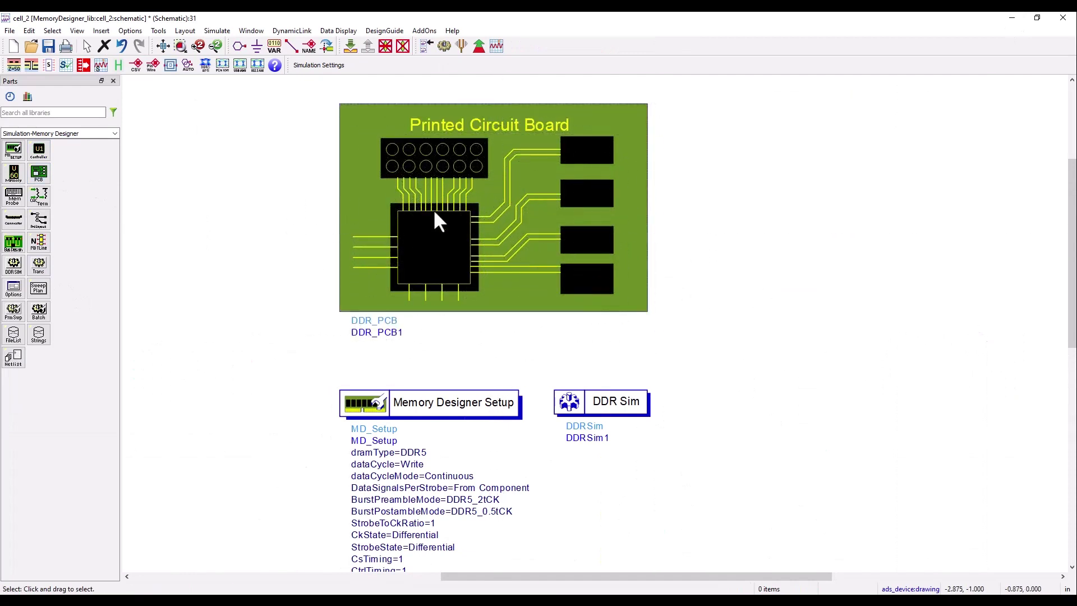
{"action": "double_click", "coordinate": [459, 184]}
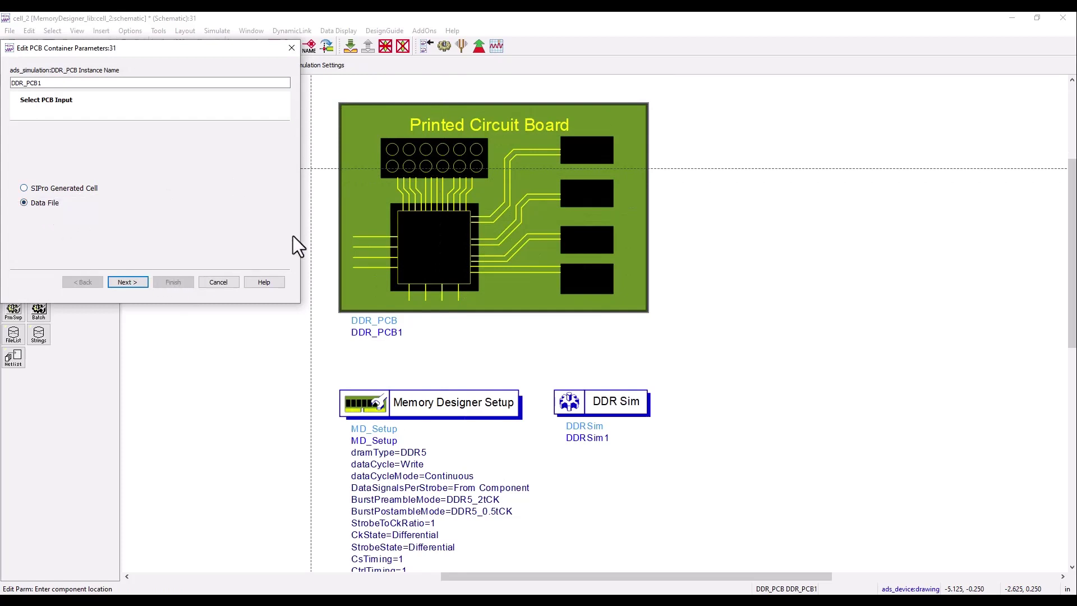
{"action": "left_click", "coordinate": [232, 282]}
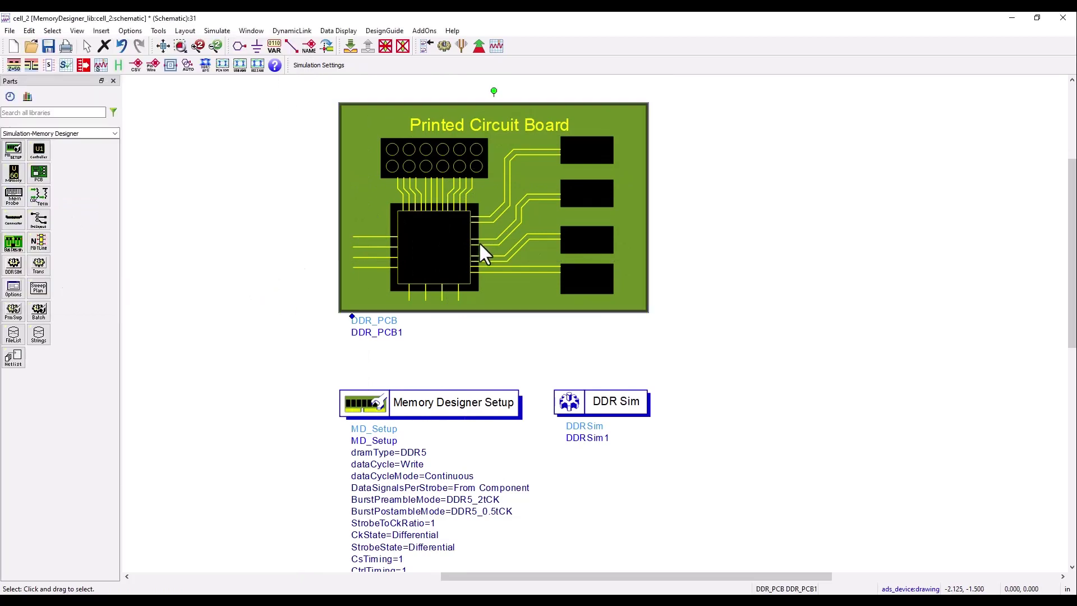
{"action": "key", "text": "Delete"}
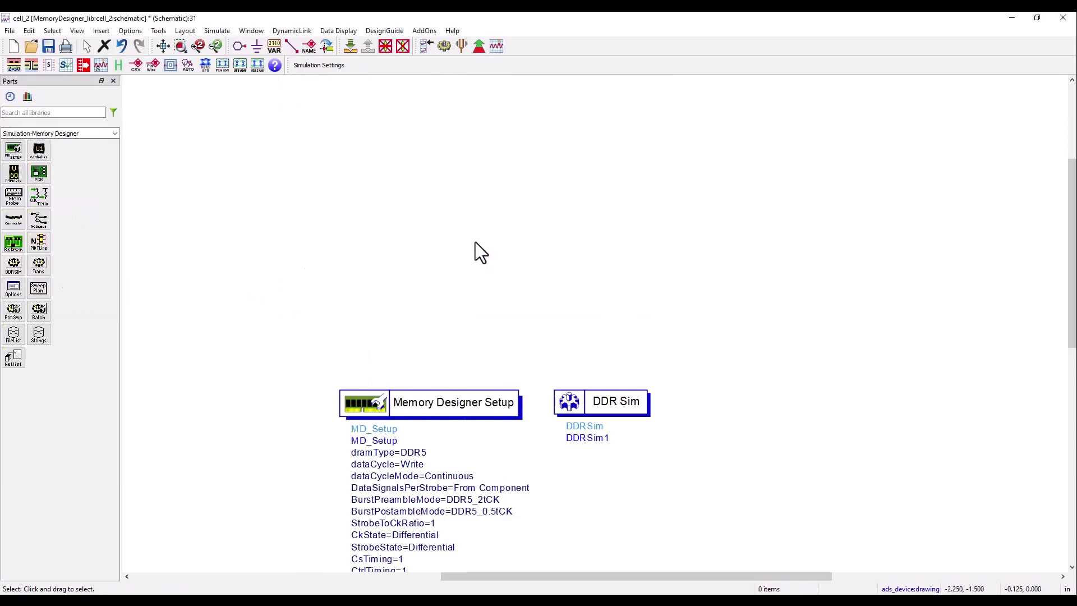
Place a Memory Pre-Layout component above the setup blocks.
{"action": "left_click", "coordinate": [38, 220]}
{"action": "left_click", "coordinate": [540, 194]}
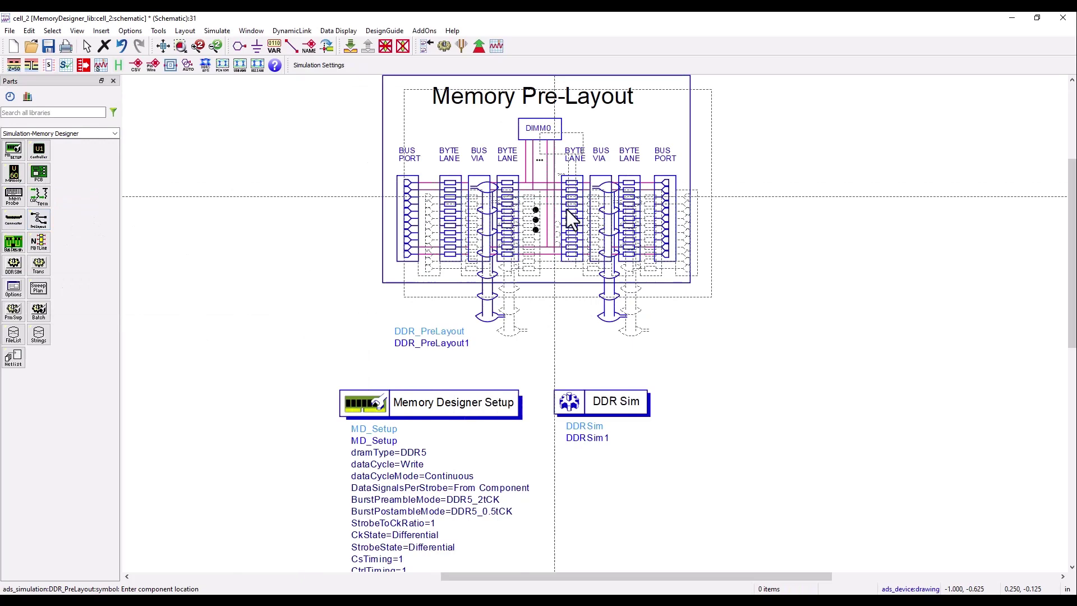
{"action": "key", "text": "Escape"}
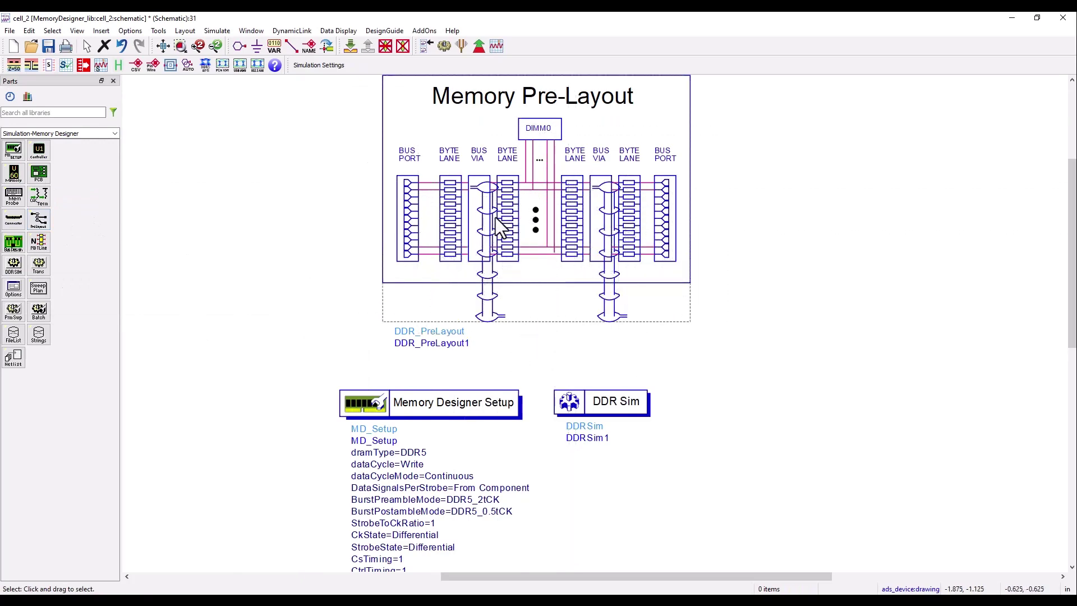
Base DDR_PreLayout1 on the Sub_1Byte_Lane_Channel_1DIMM cell and finish its setup.
{"action": "double_click", "coordinate": [496, 215]}
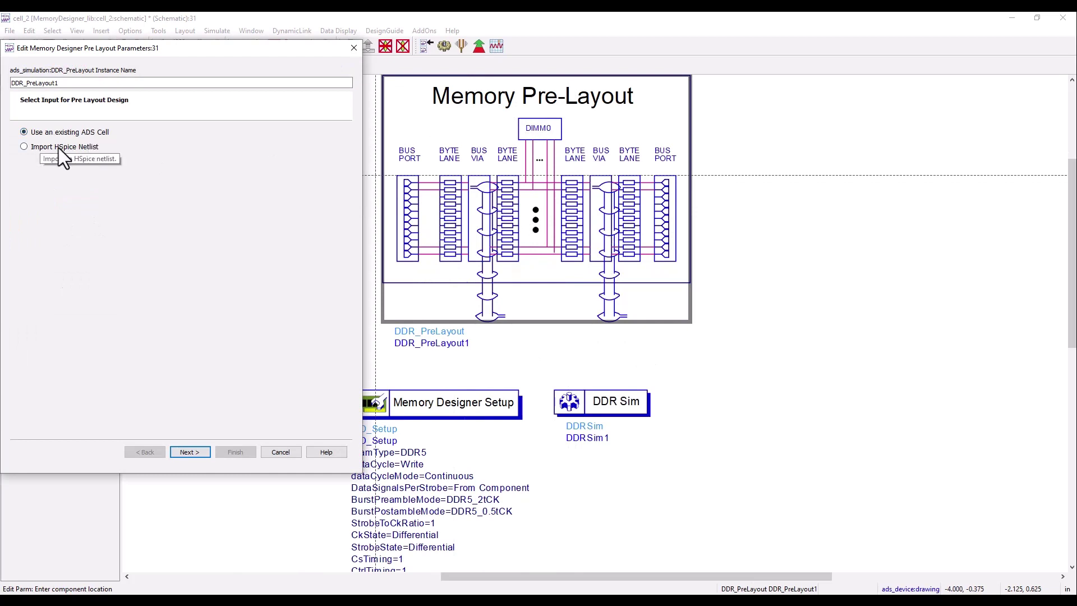
{"action": "left_click", "coordinate": [192, 453]}
{"action": "left_click", "coordinate": [212, 146]}
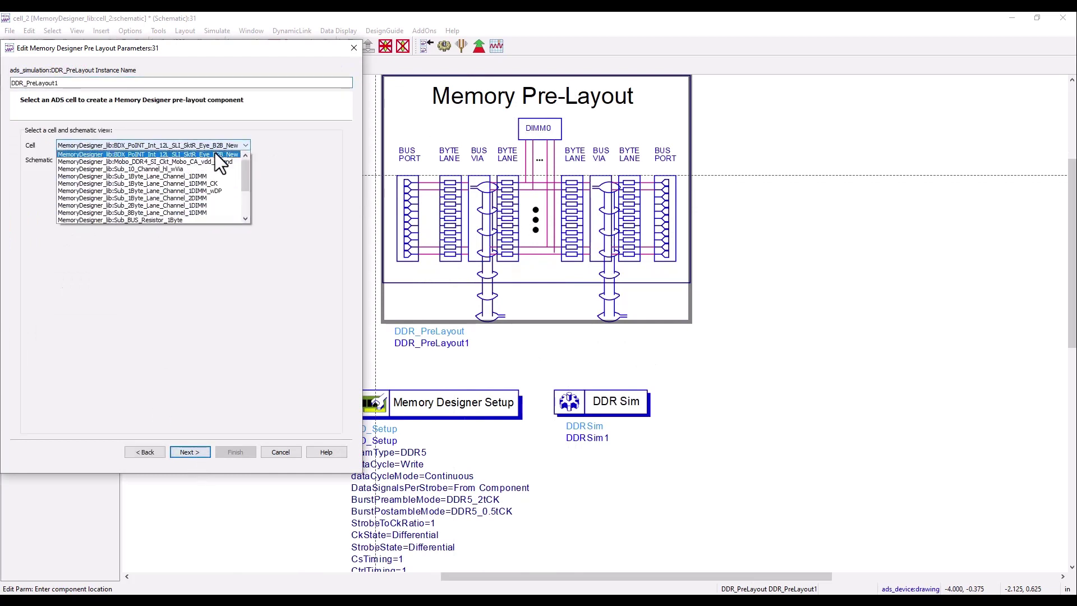
{"action": "left_click", "coordinate": [204, 176]}
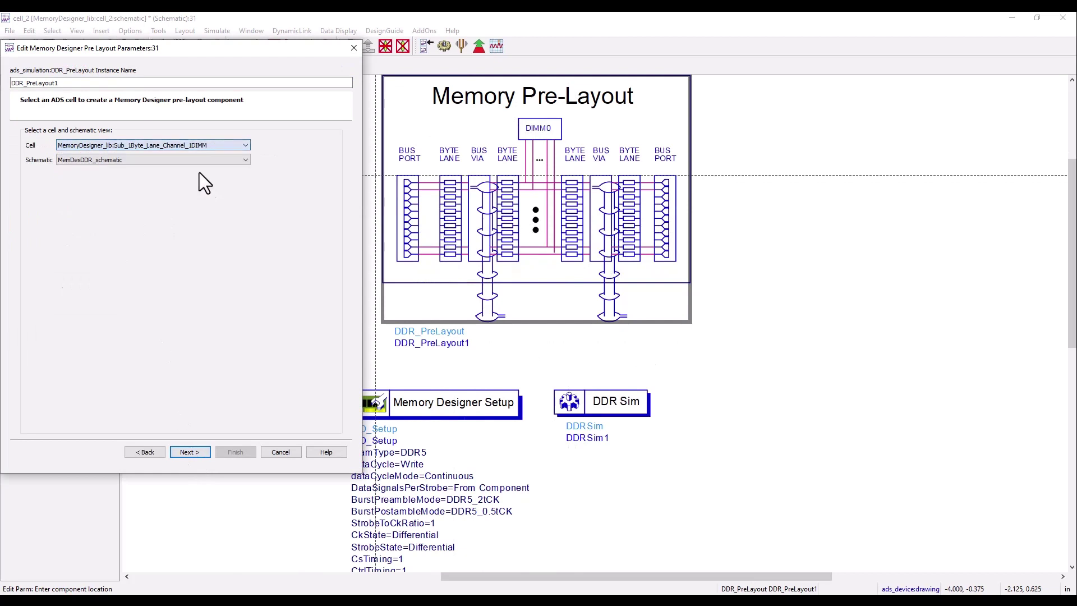
{"action": "left_click", "coordinate": [192, 452]}
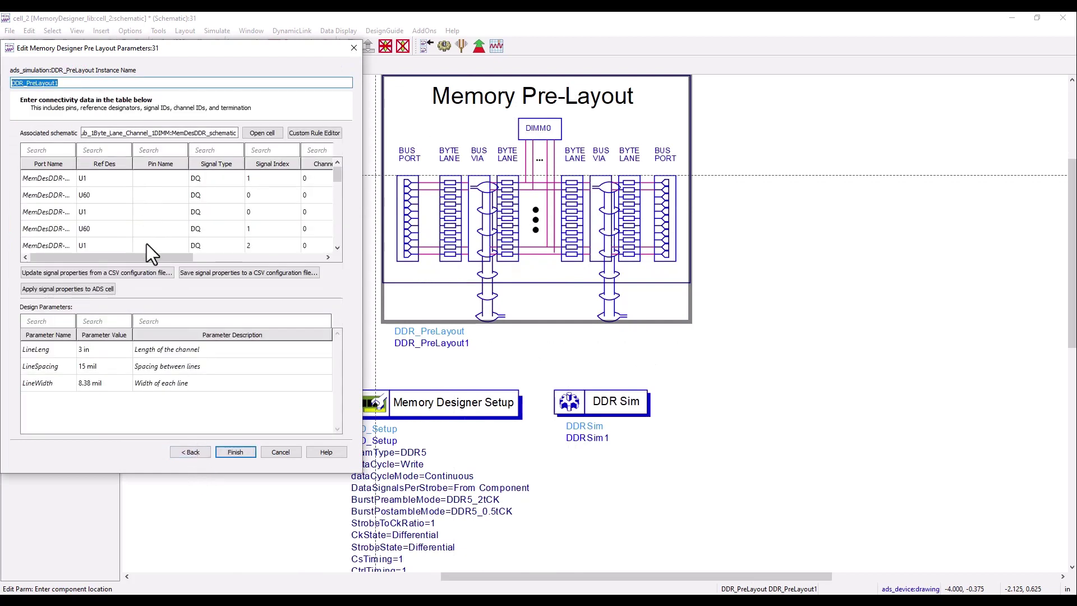
{"action": "mouse_move", "coordinate": [338, 174]}
{"action": "left_mouse_down"}
{"action": "mouse_move", "coordinate": [342, 241]}
{"action": "mouse_move", "coordinate": [335, 154]}
{"action": "left_mouse_up"}
{"action": "left_click", "coordinate": [232, 451]}
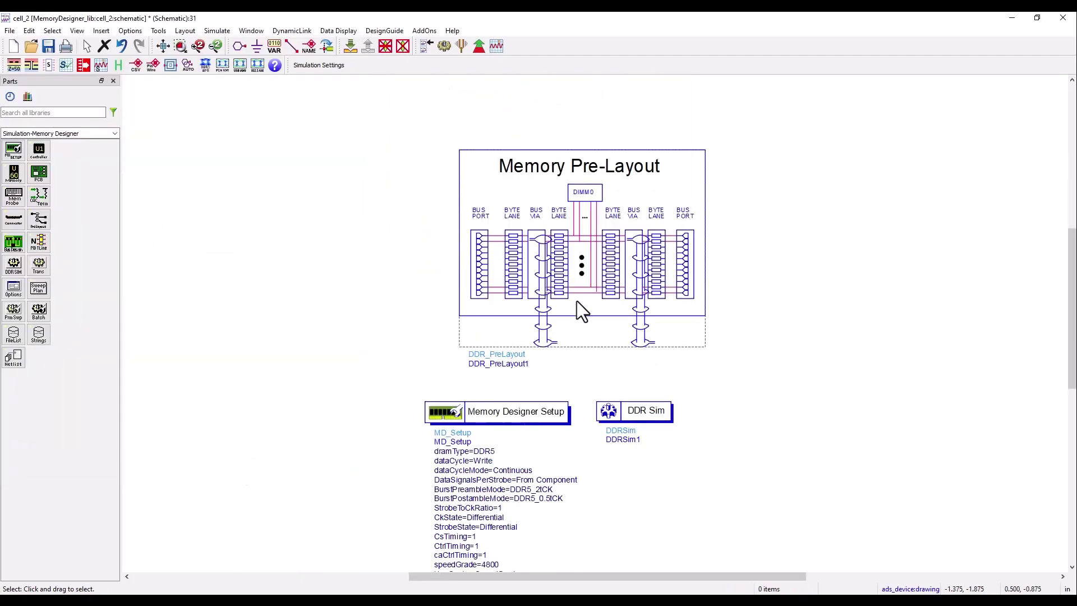
Place DDR_Controller1 left of the pre-layout block and DDR_Memory1 to its right.
{"action": "left_click", "coordinate": [38, 156]}
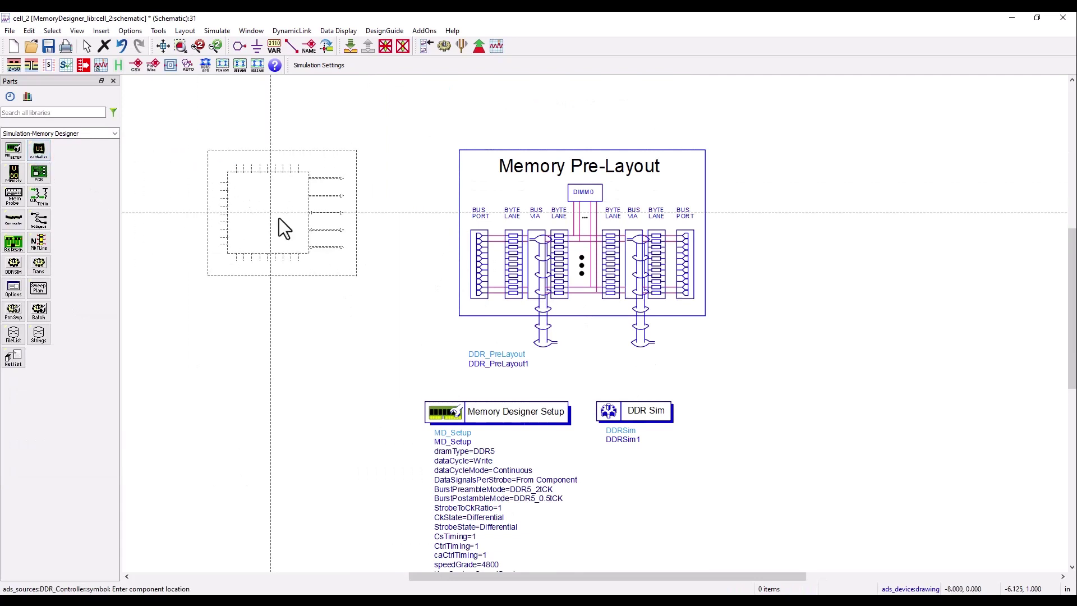
{"action": "left_click", "coordinate": [292, 245]}
{"action": "left_click", "coordinate": [14, 174]}
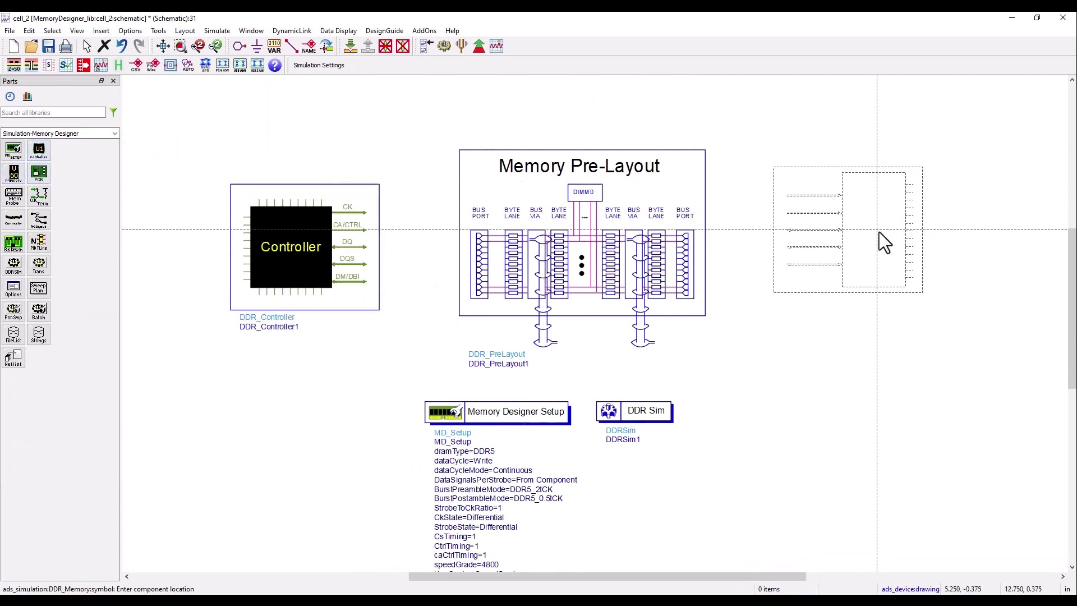
{"action": "left_click", "coordinate": [887, 241]}
{"action": "key", "text": "Escape"}
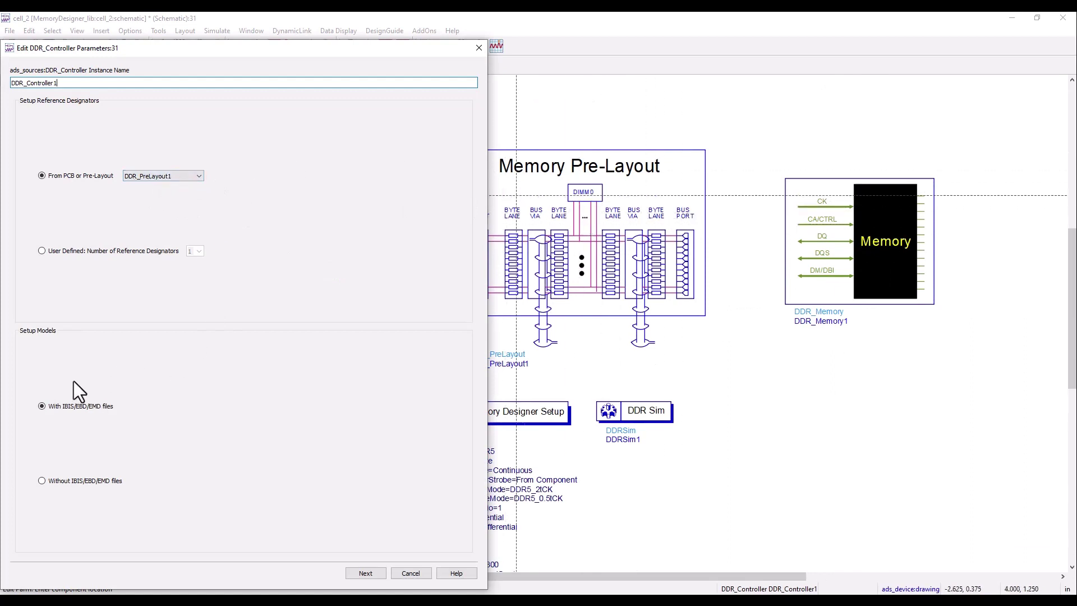
Load the ddr5ctrl_ami_v1 IBIS model from IBIS_models/AMI and include U1.
{"action": "left_click", "coordinate": [365, 571]}
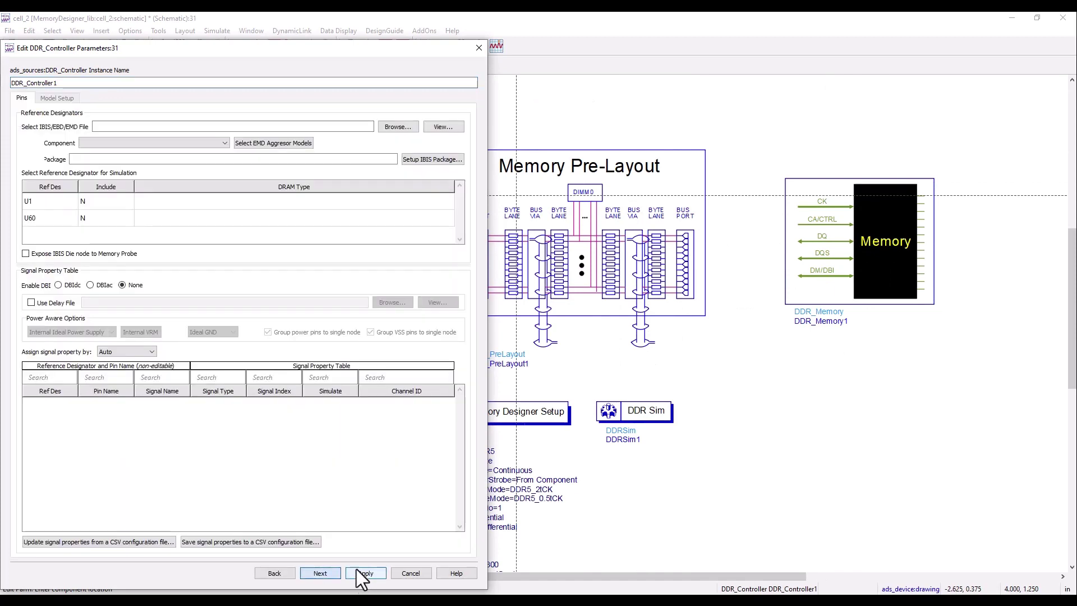
{"action": "left_click", "coordinate": [400, 127]}
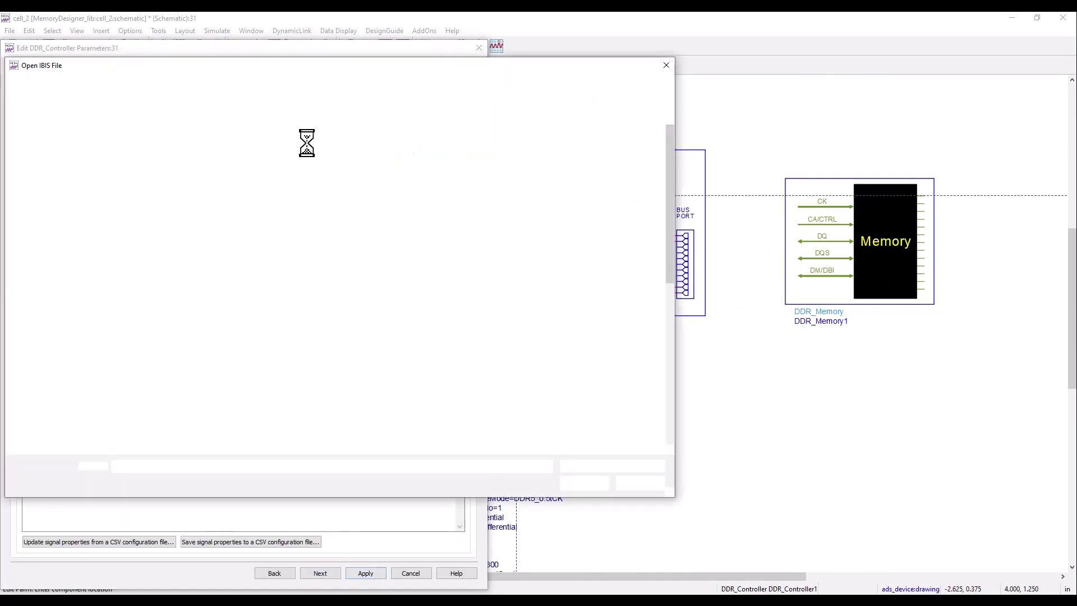
{"action": "scroll", "coordinate": [203, 179], "scroll_direction": "down", "scroll_amount": 6}
{"action": "scroll", "coordinate": [202, 280], "scroll_direction": "down", "scroll_amount": 3}
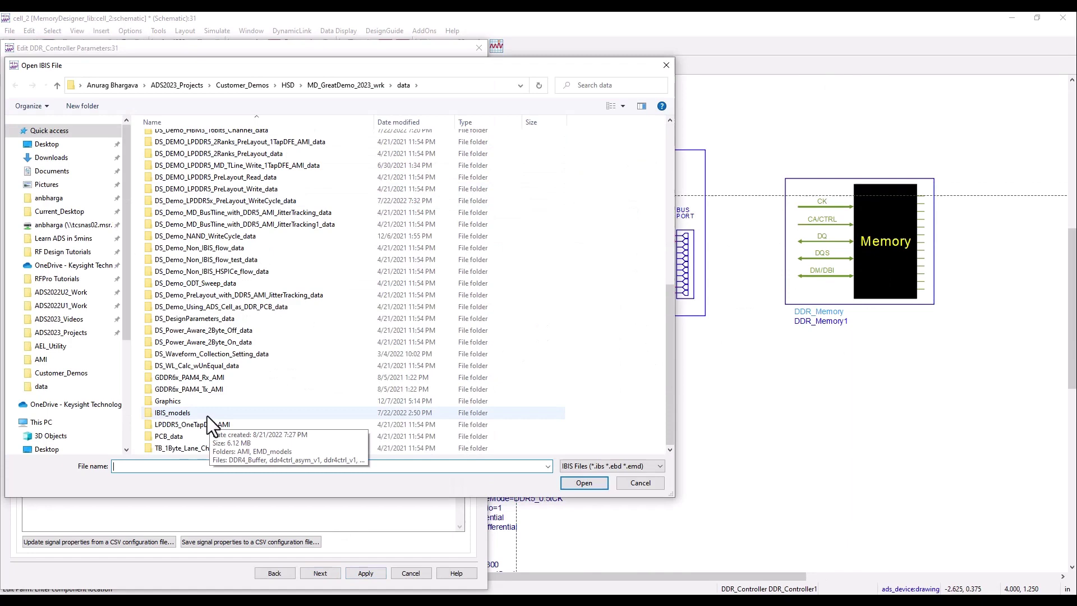
{"action": "double_click", "coordinate": [179, 412]}
{"action": "double_click", "coordinate": [161, 139]}
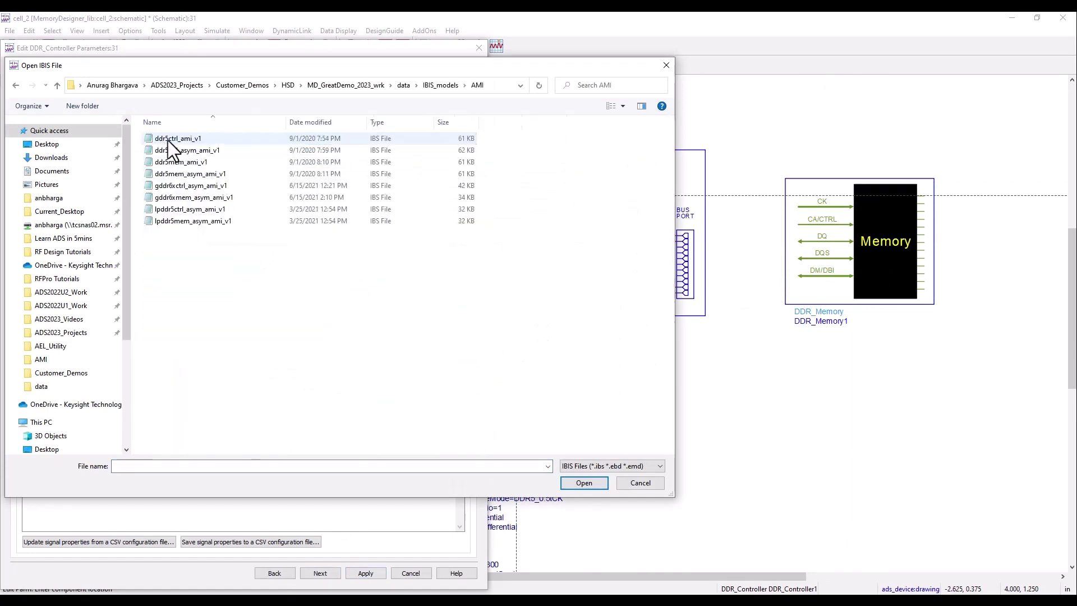
{"action": "left_click", "coordinate": [177, 140]}
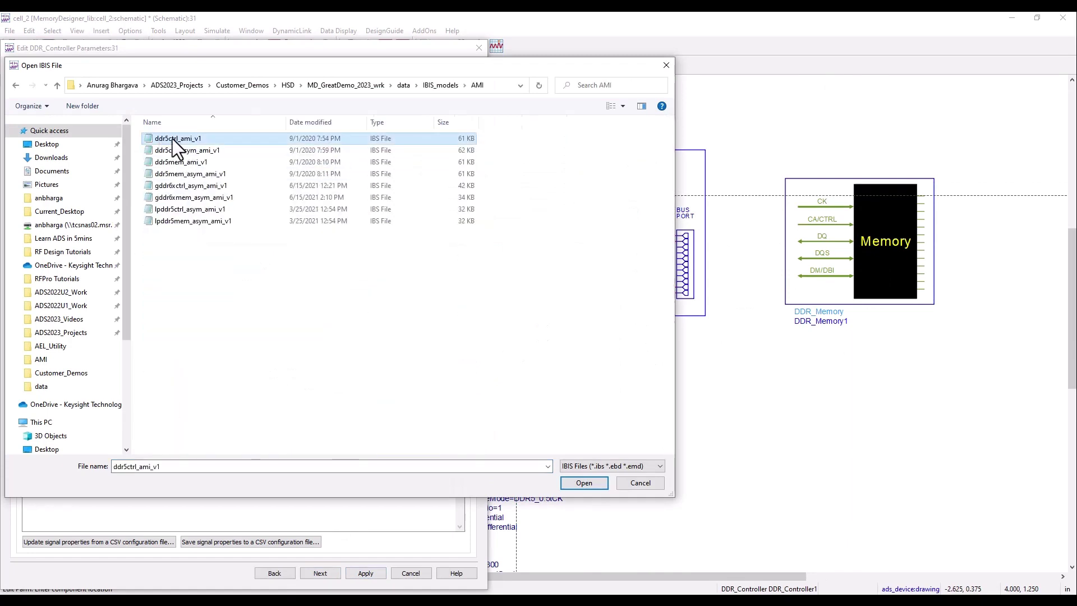
{"action": "double_click", "coordinate": [173, 139]}
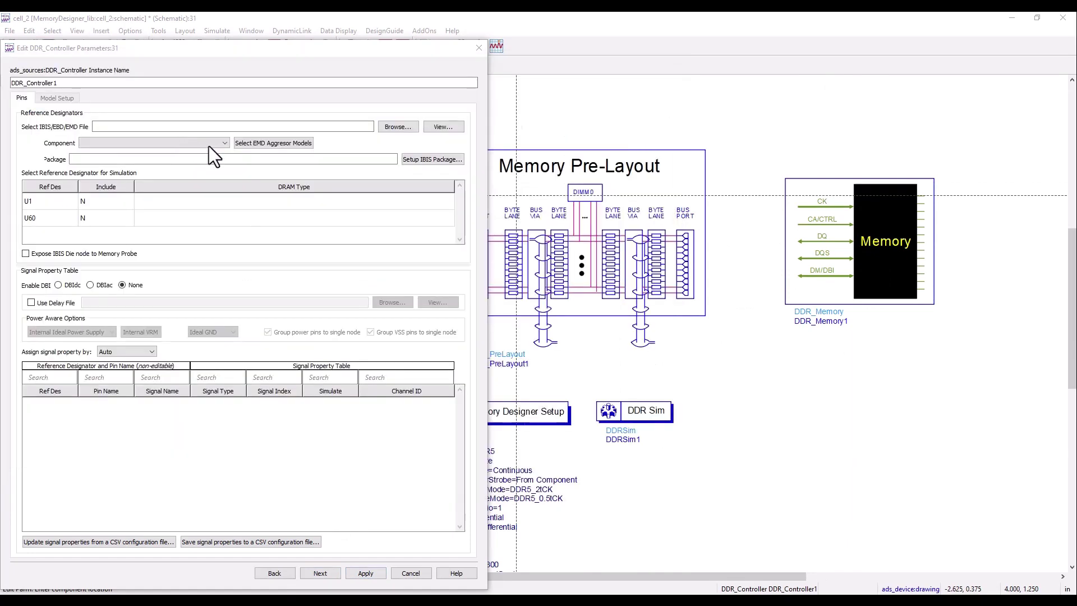
{"action": "left_click", "coordinate": [93, 200]}
{"action": "left_click", "coordinate": [112, 211]}
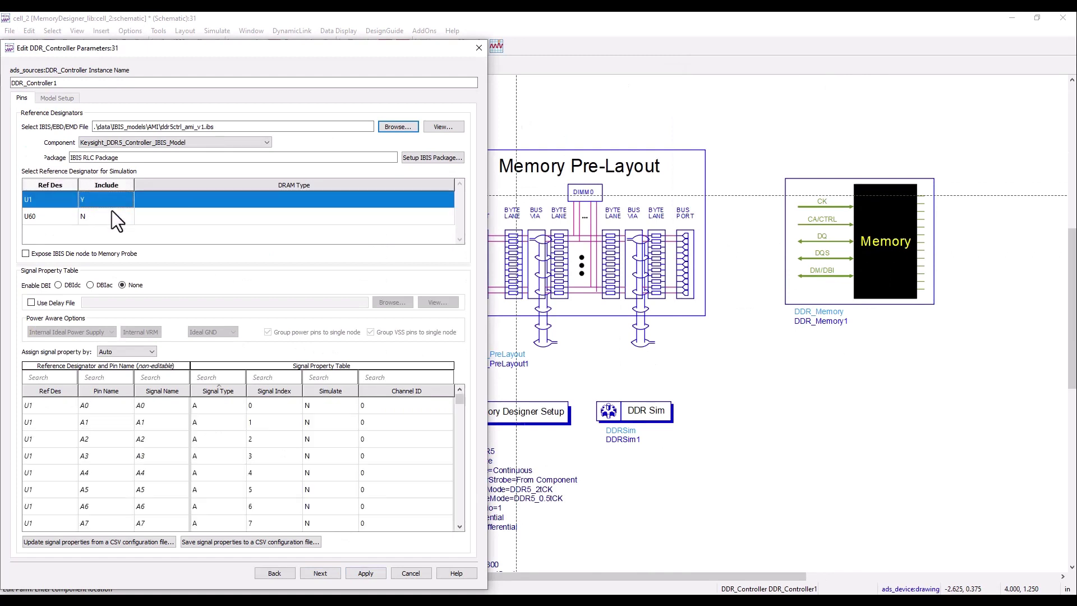
Filter pins by 'dq' and set DQ0–DQ7 to simulate.
{"action": "left_click", "coordinate": [107, 378]}
{"action": "type", "text": "dq"}
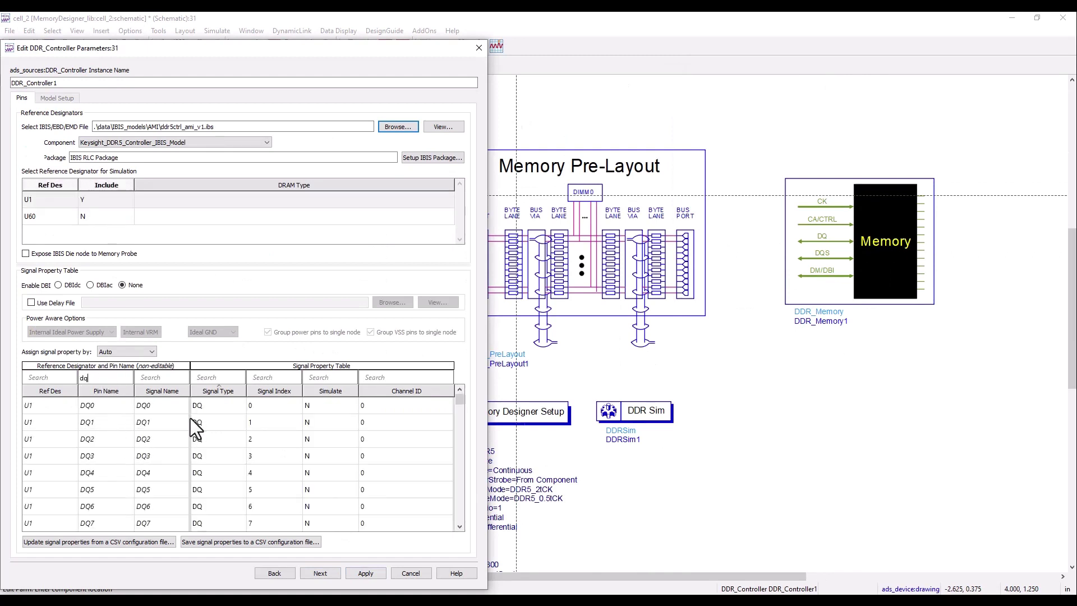
{"action": "left_click", "coordinate": [312, 405]}
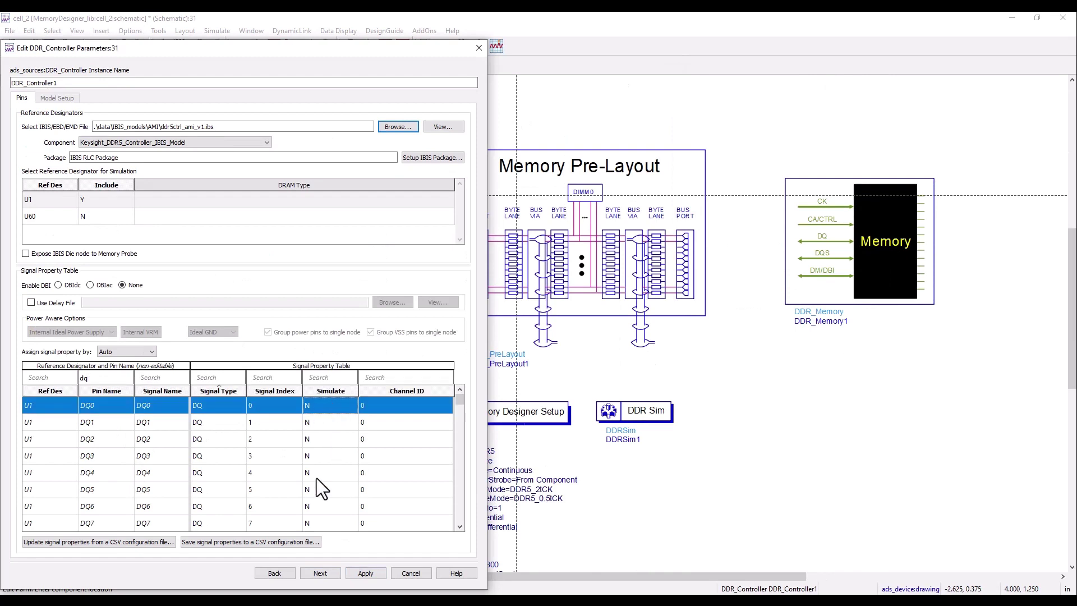
{"action": "left_click", "coordinate": [318, 523], "text": "shift"}
{"action": "scroll", "coordinate": [317, 423], "scroll_direction": "down", "scroll_amount": 1}
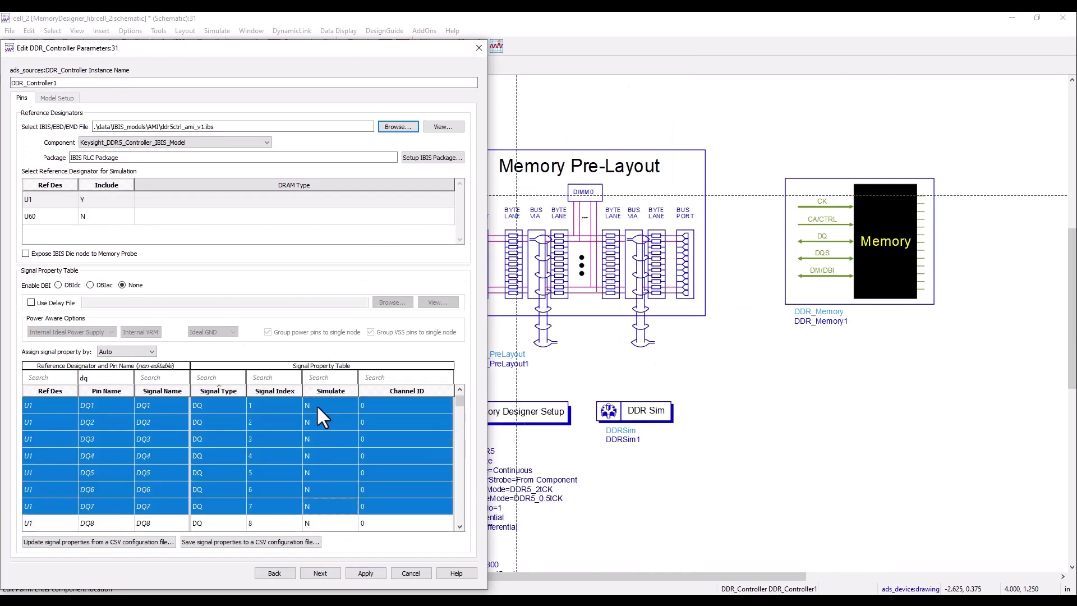
{"action": "right_click", "coordinate": [316, 405]}
{"action": "left_click", "coordinate": [334, 415]}
Narrow the pin filter to DQS0 and select the DQS0_c and DQS0_t rows.
{"action": "left_click", "coordinate": [114, 379]}
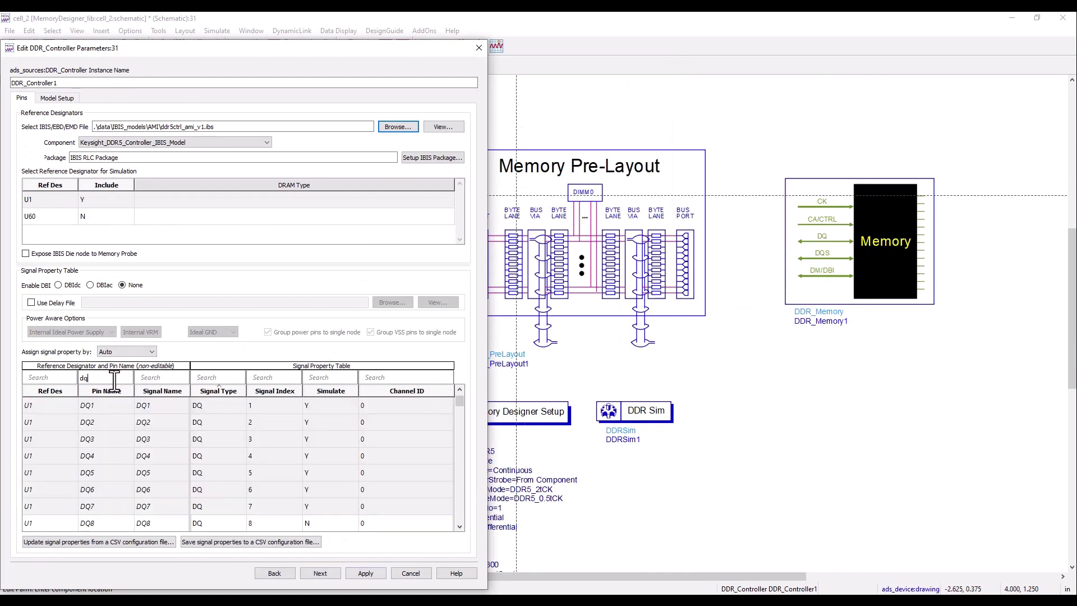
{"action": "type", "text": "s0"}
{"action": "left_click", "coordinate": [269, 411]}
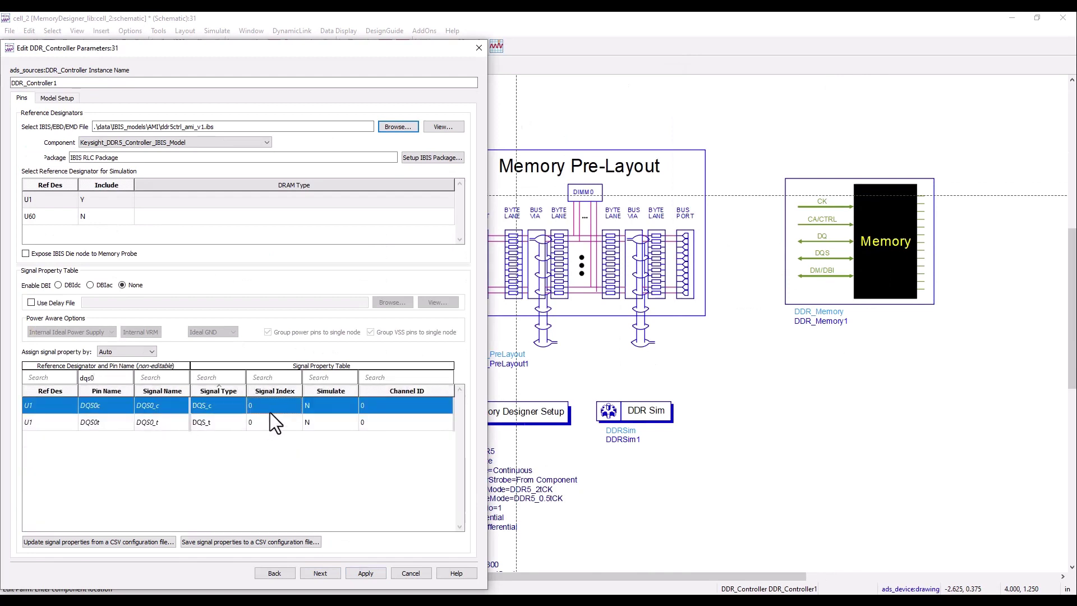
{"action": "left_click", "coordinate": [264, 423], "text": "shift"}
{"action": "right_click", "coordinate": [263, 423]}
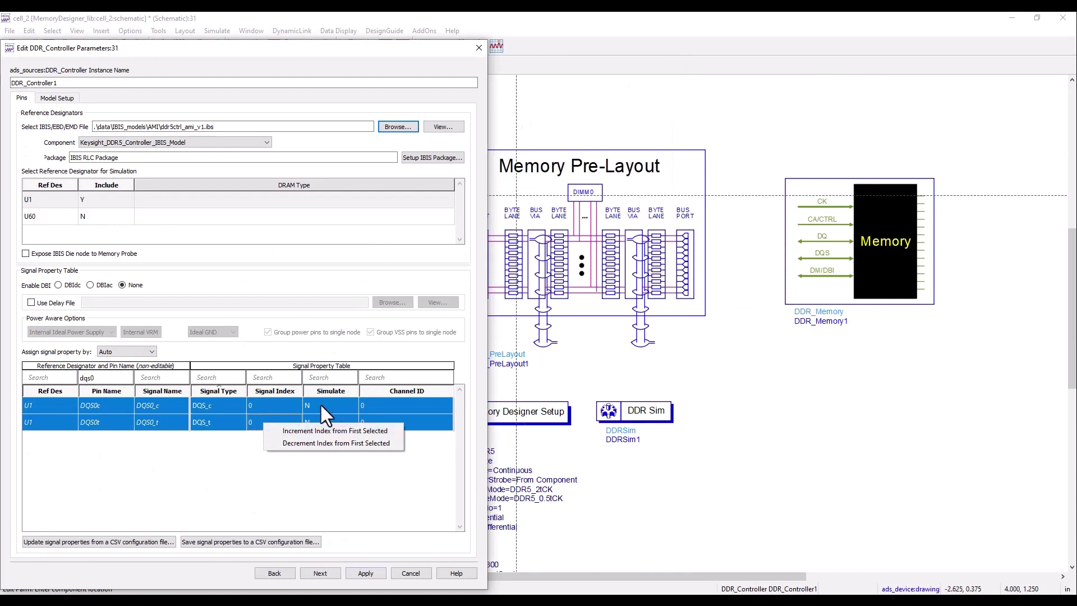
{"action": "key", "text": "Escape"}
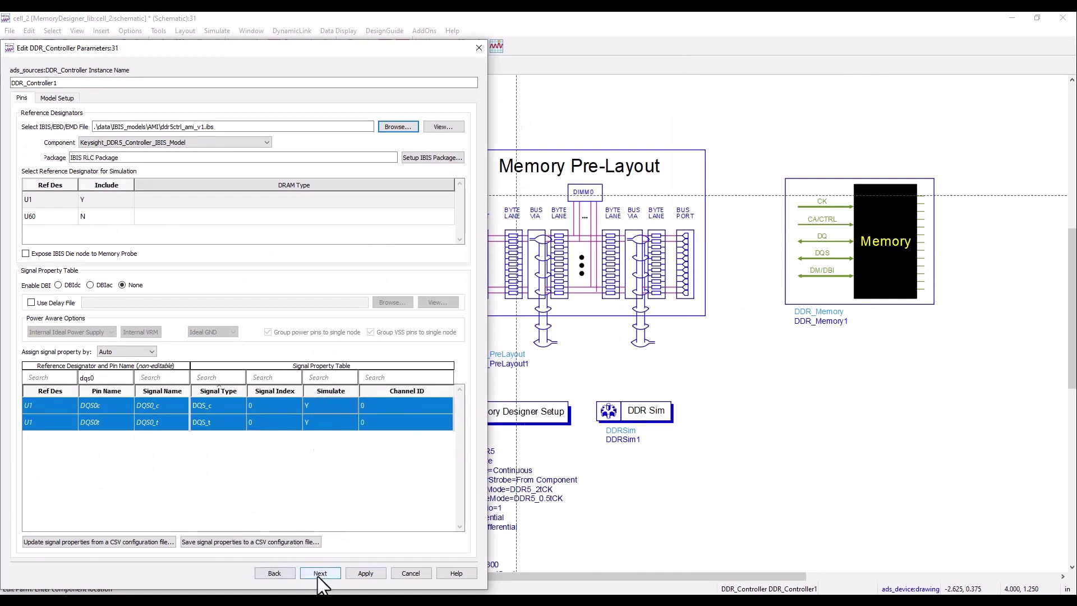
Go to the controller's Model Setup and inspect the DQ0 and DQ2 IBIS parameters.
{"action": "left_click", "coordinate": [337, 573]}
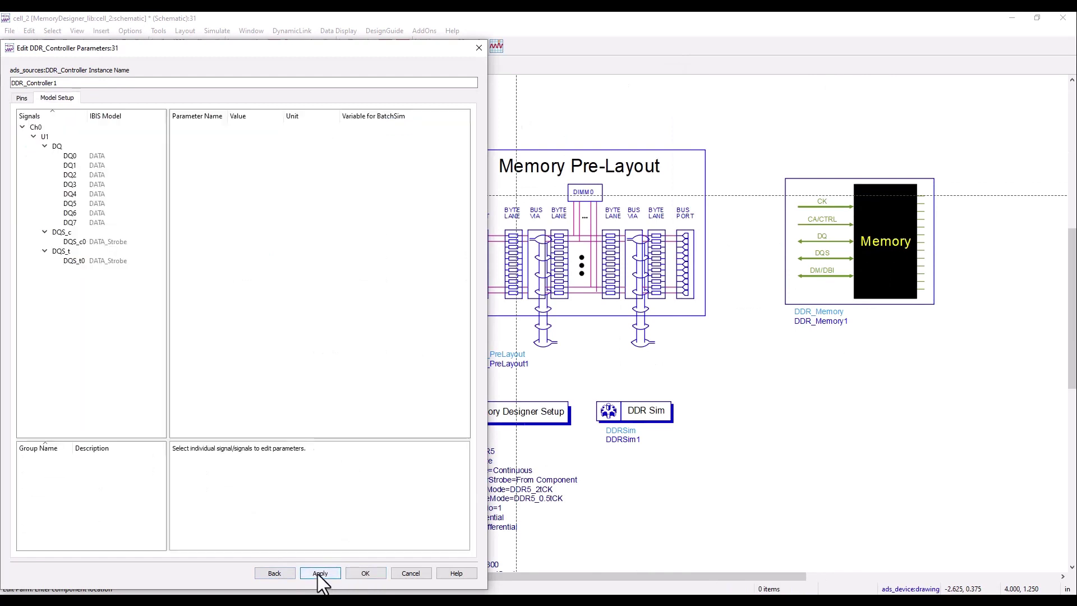
{"action": "left_click", "coordinate": [81, 158]}
{"action": "left_click", "coordinate": [74, 174]}
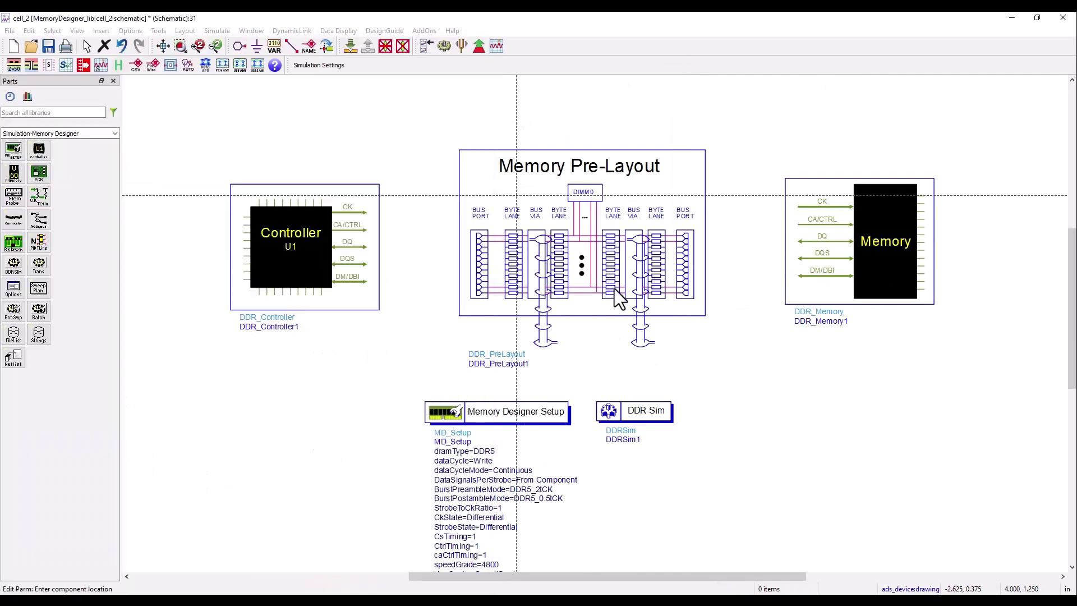
Close the controller settings and load ddr5mem_ami_v1 from IBIS_models/AMI into the memory.
{"action": "left_click", "coordinate": [365, 574]}
{"action": "double_click", "coordinate": [806, 243]}
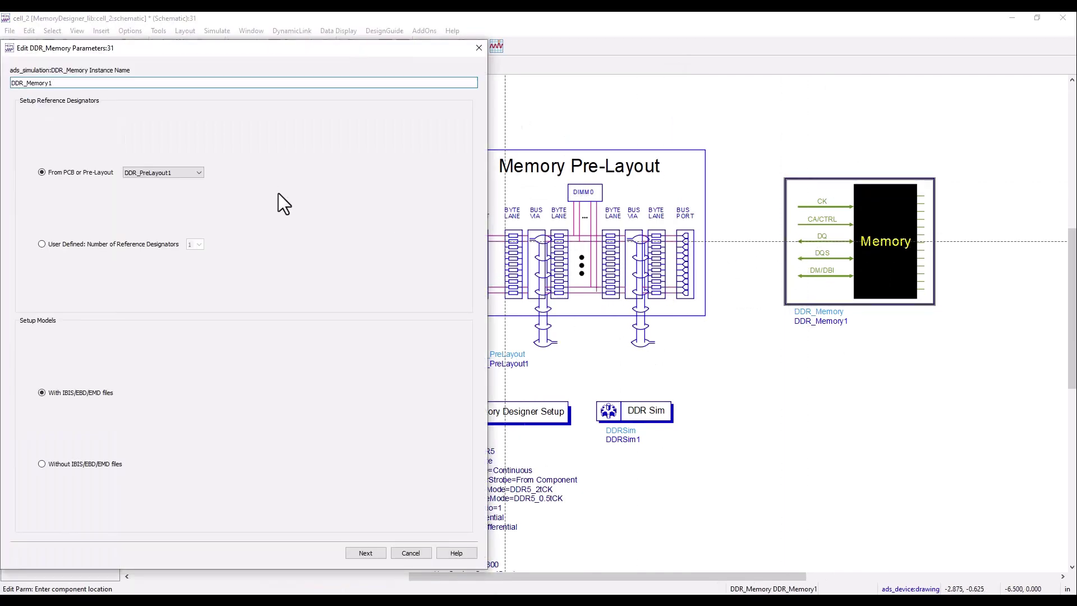
{"action": "left_click", "coordinate": [364, 553]}
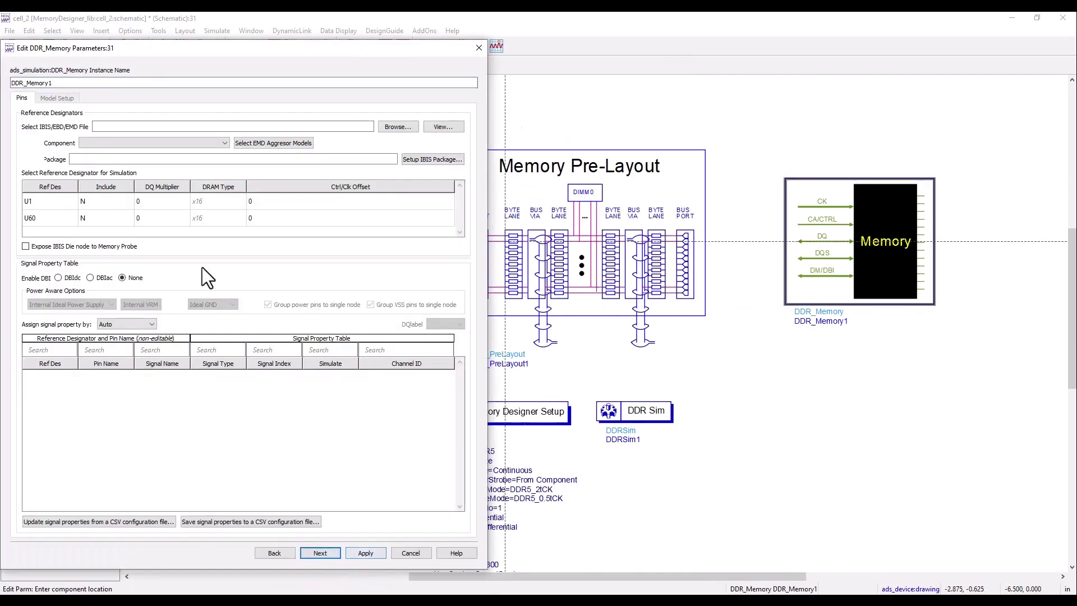
{"action": "left_click", "coordinate": [384, 128]}
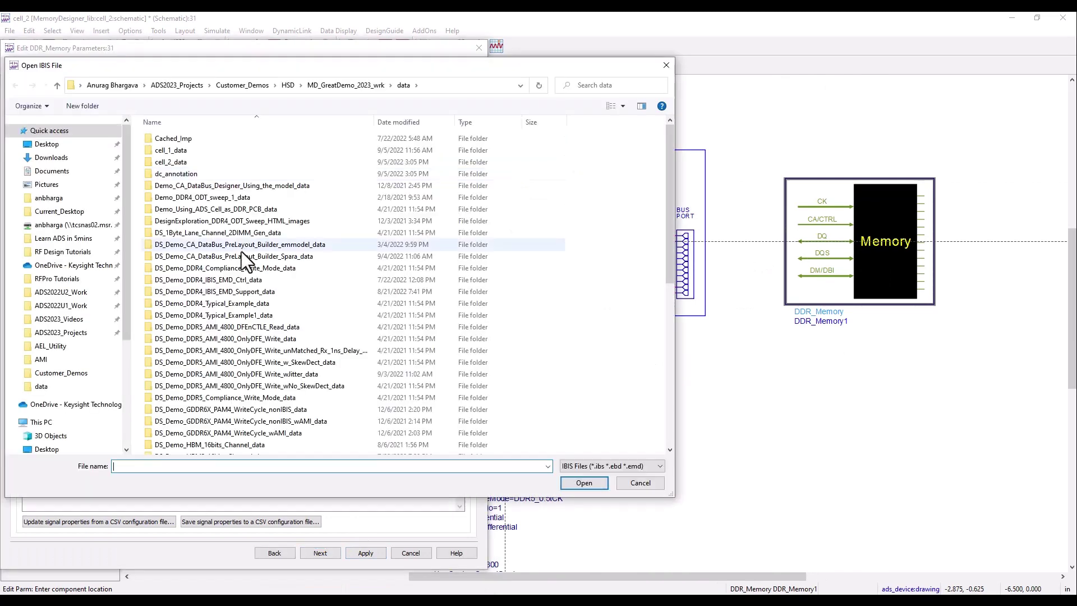
{"action": "scroll", "coordinate": [223, 275], "scroll_direction": "down", "scroll_amount": 10}
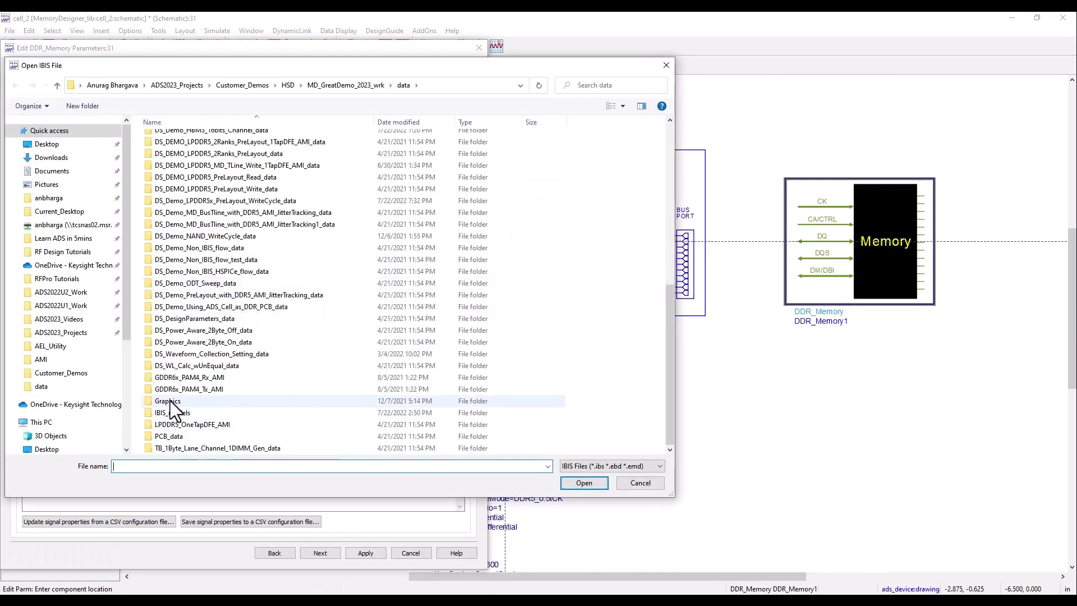
{"action": "double_click", "coordinate": [171, 412]}
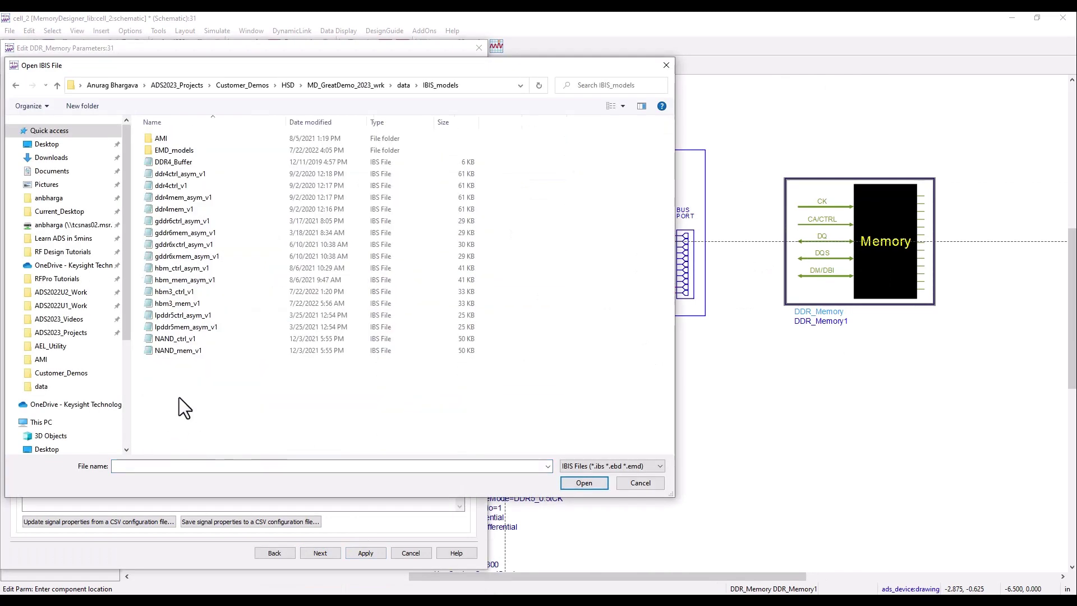
{"action": "double_click", "coordinate": [153, 140]}
{"action": "left_click", "coordinate": [159, 163]}
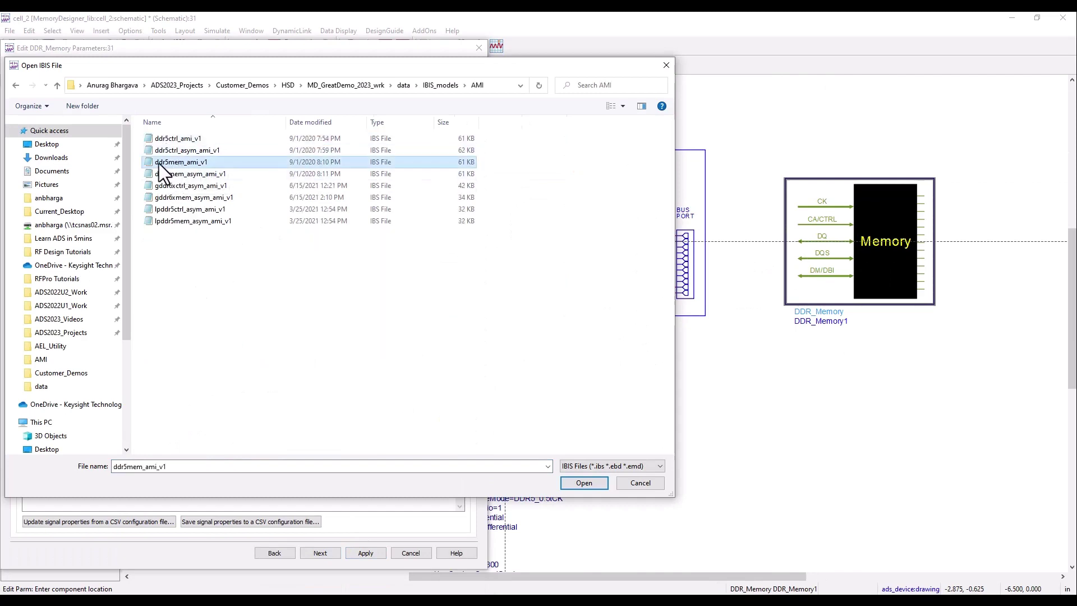
{"action": "left_click", "coordinate": [580, 486]}
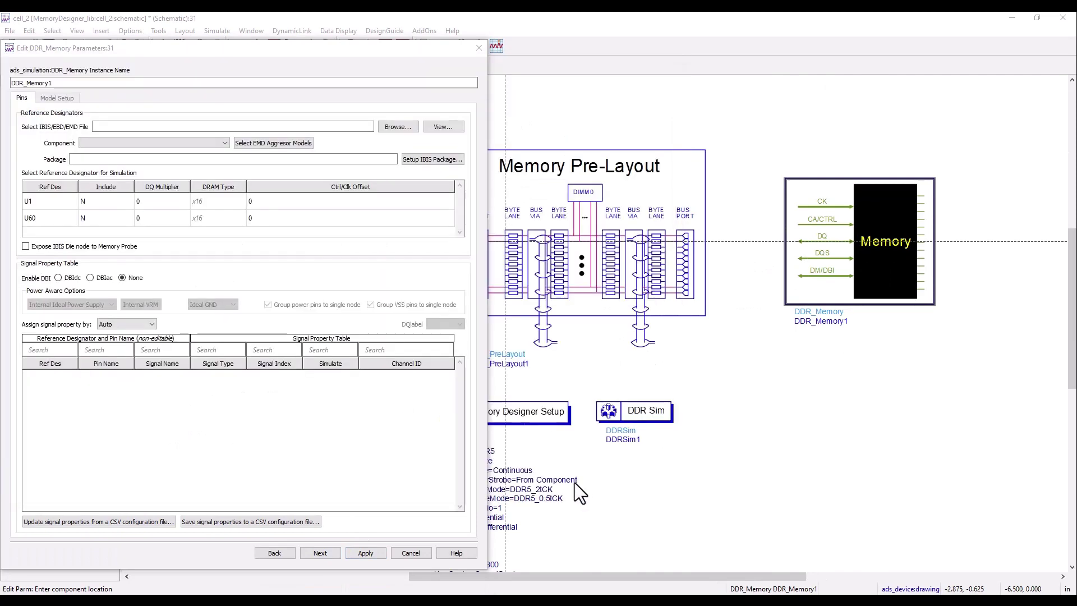
Include U60 and set its DQ0–DQ7 pins to simulate.
{"action": "left_click", "coordinate": [90, 216]}
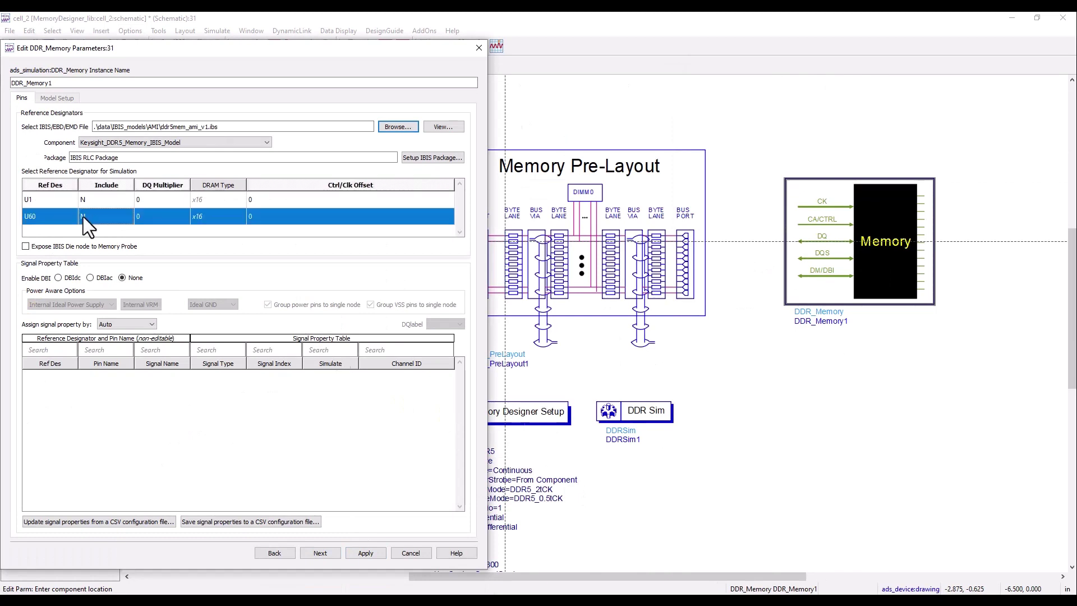
{"action": "right_click", "coordinate": [87, 217]}
{"action": "left_click", "coordinate": [103, 223]}
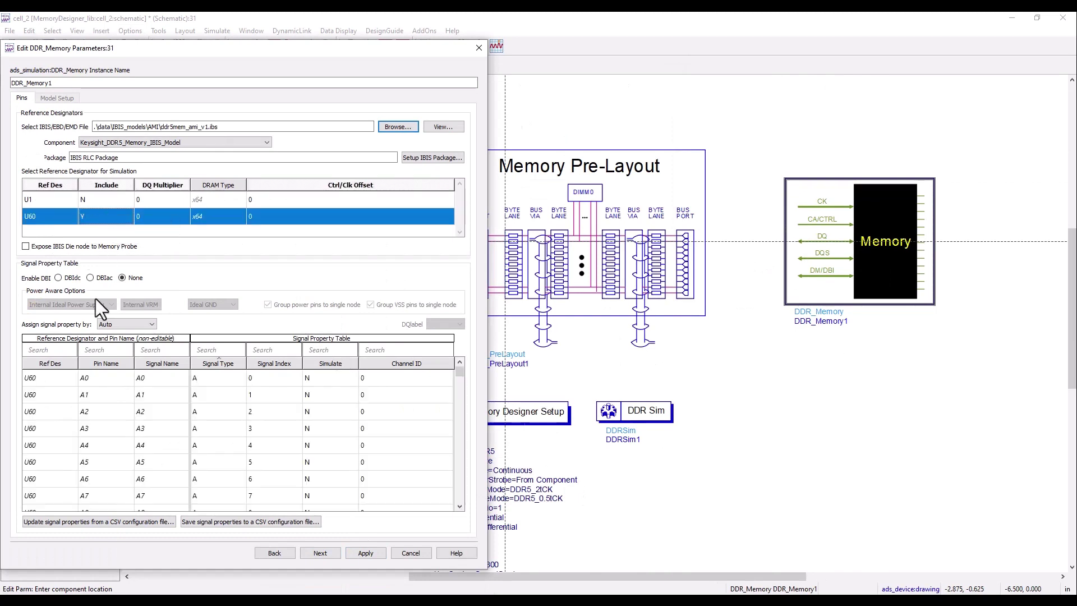
{"action": "left_click", "coordinate": [96, 351]}
{"action": "type", "text": "dq"}
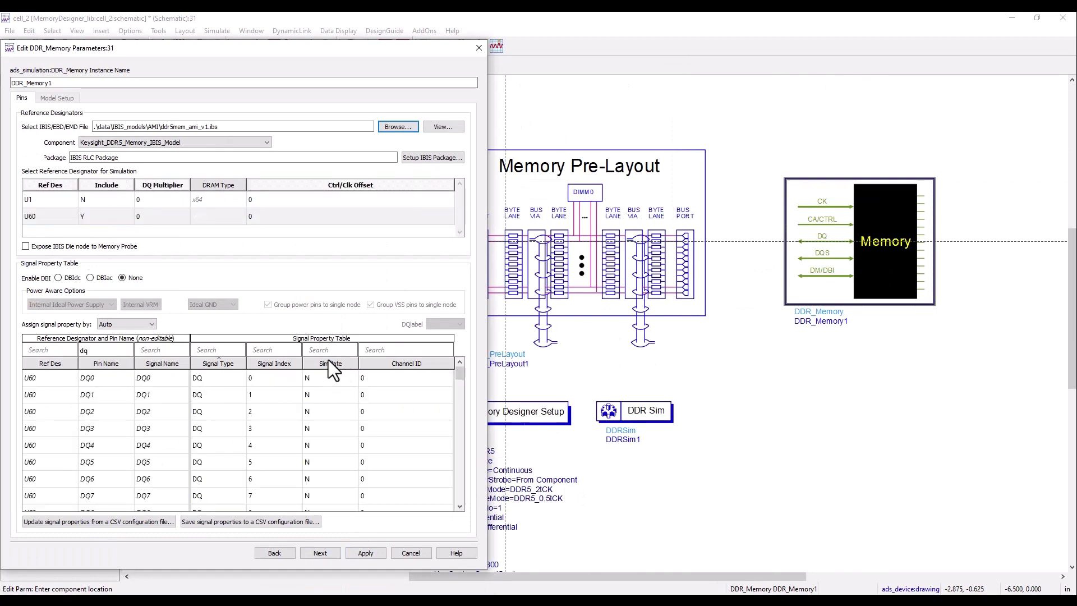
{"action": "left_click", "coordinate": [273, 377]}
{"action": "left_click", "coordinate": [275, 495], "text": "shift"}
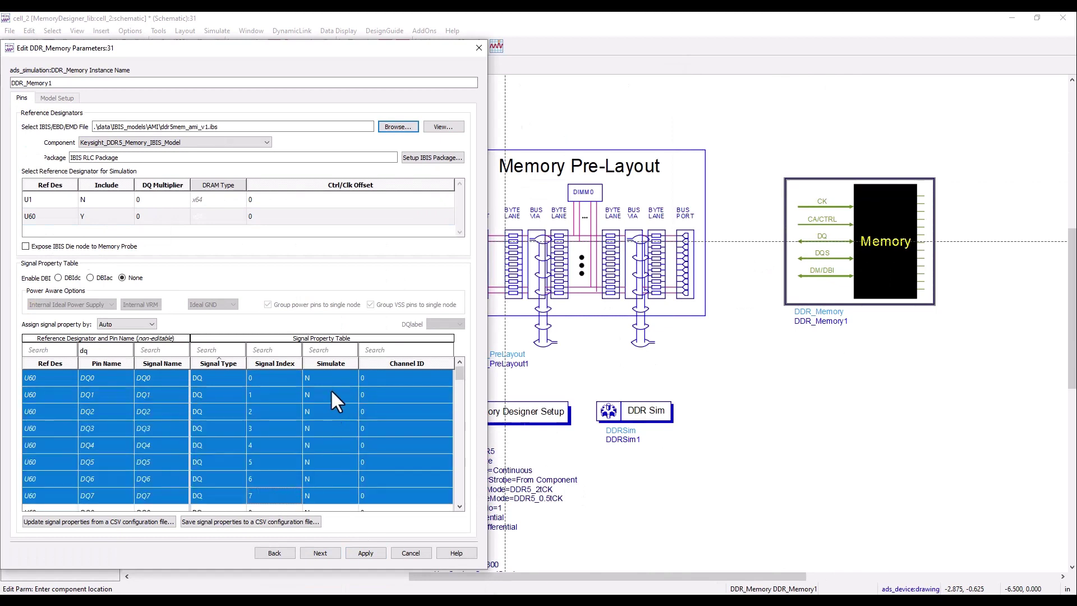
{"action": "right_click", "coordinate": [331, 386]}
{"action": "left_click", "coordinate": [365, 393]}
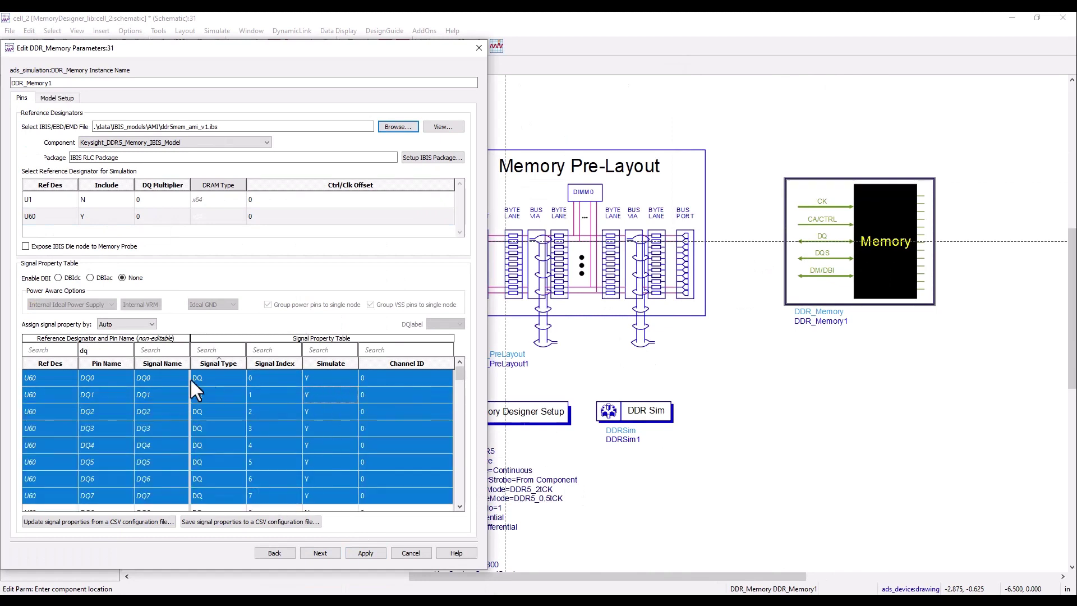
Set the DQS0_c and DQS0_t pins to simulate and confirm the memory settings.
{"action": "left_click", "coordinate": [115, 350]}
{"action": "type", "text": "s0"}
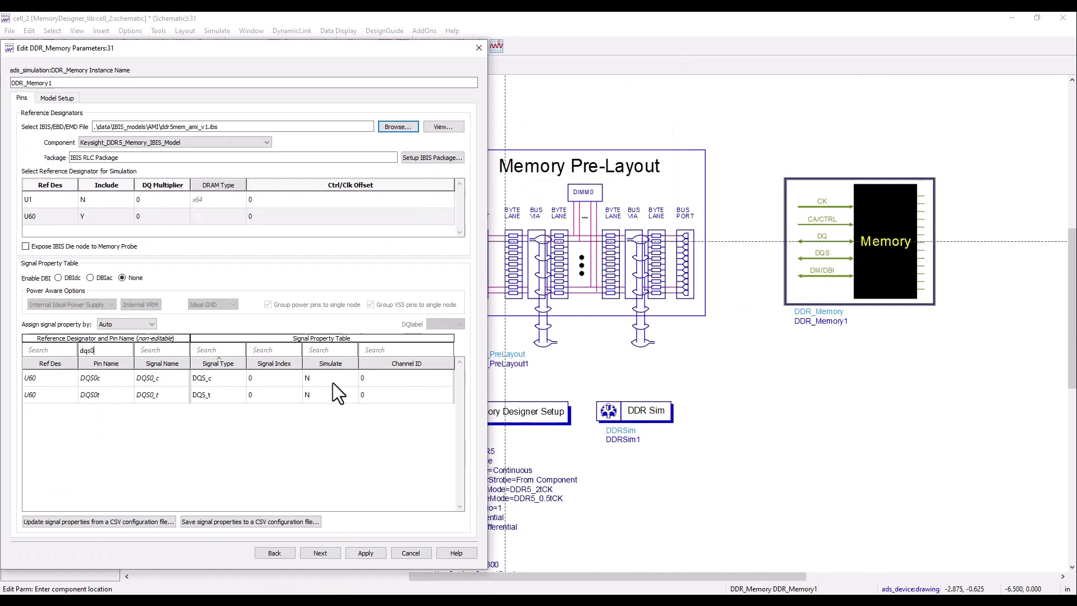
{"action": "left_click", "coordinate": [329, 380]}
{"action": "left_click", "coordinate": [324, 394], "text": "shift"}
{"action": "right_click", "coordinate": [323, 395]}
{"action": "left_click", "coordinate": [339, 400]}
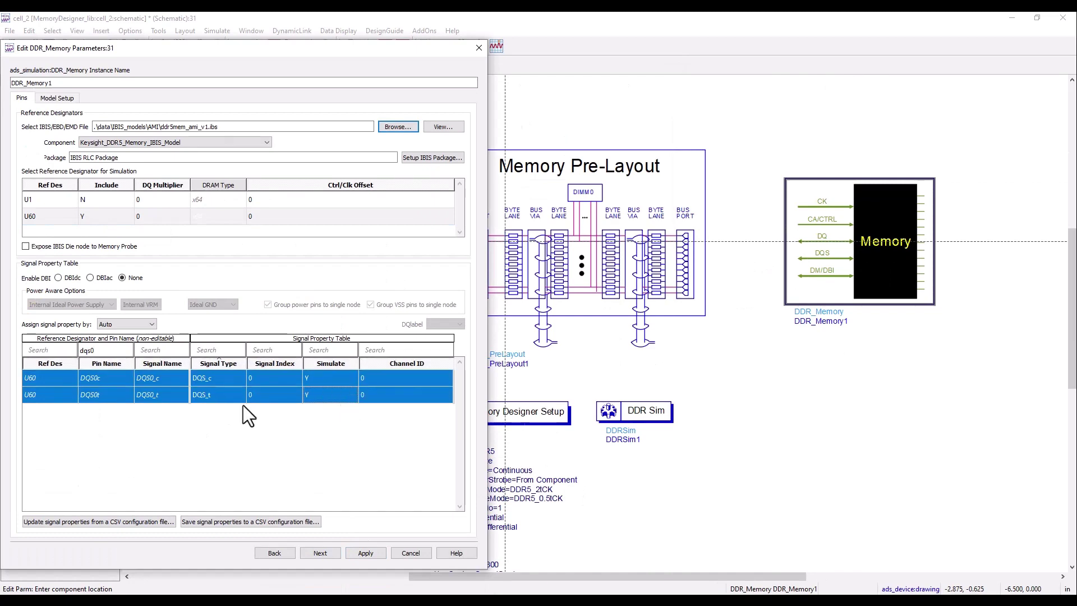
{"action": "left_click", "coordinate": [319, 553]}
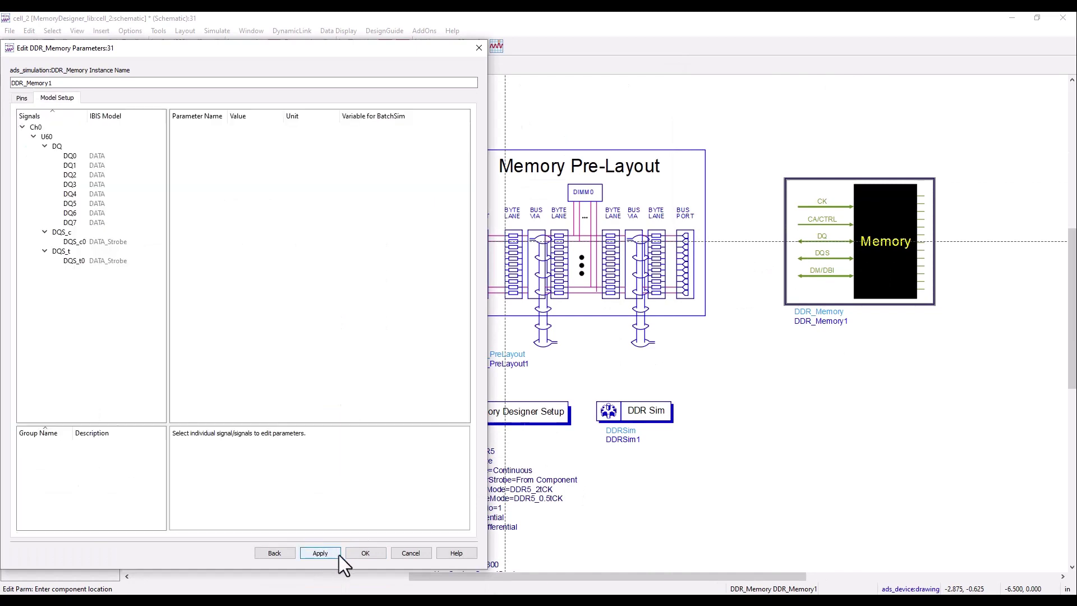
{"action": "left_click", "coordinate": [364, 552]}
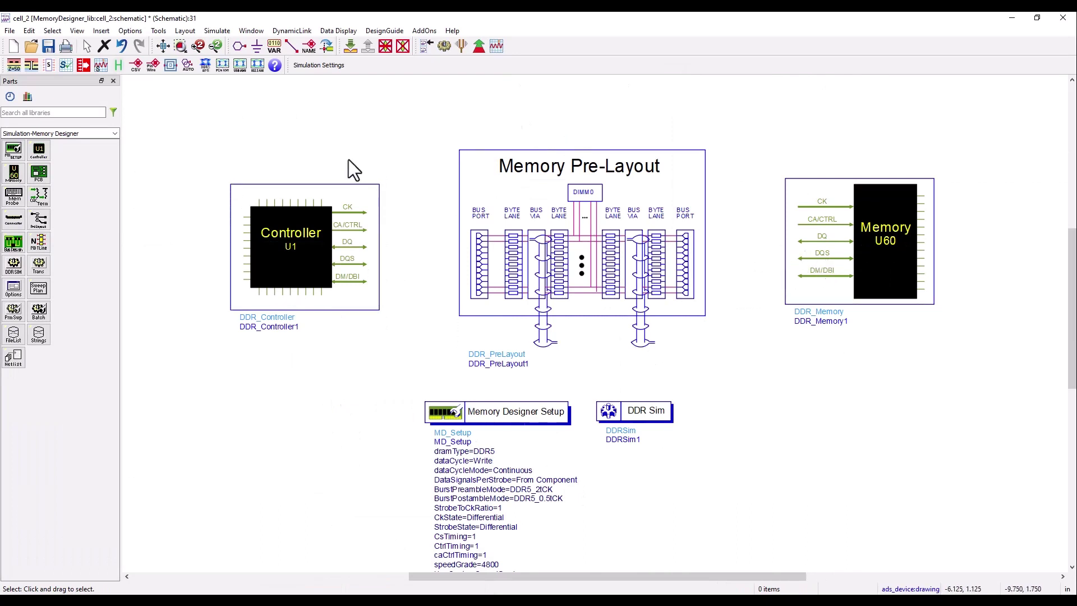
Wire the Controller to the Pre-Layout, connecting all matching DDR signals.
{"action": "left_click", "coordinate": [290, 46]}
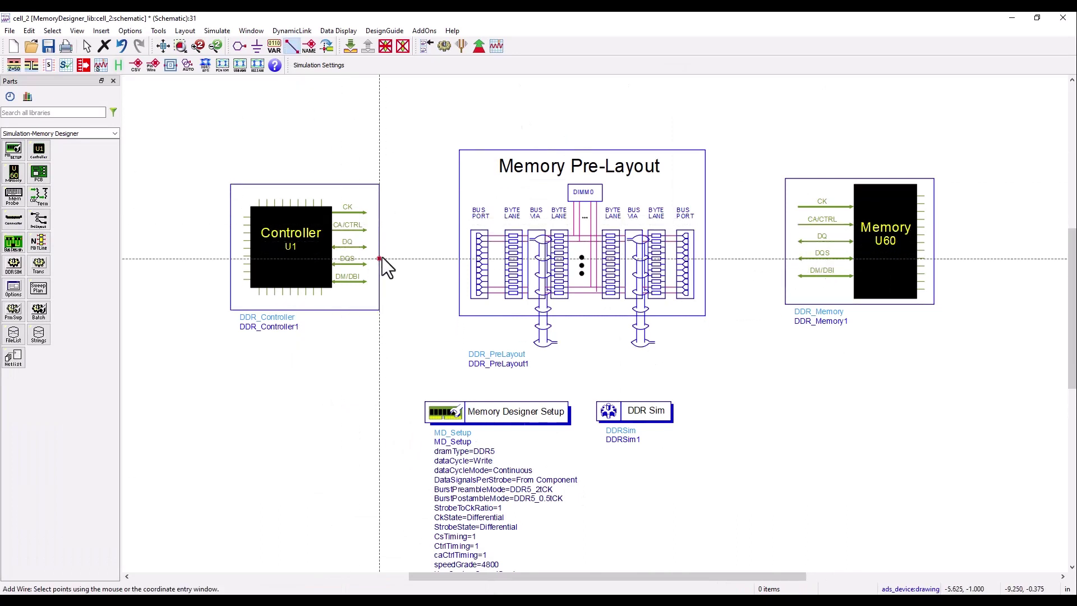
{"action": "left_click", "coordinate": [380, 247]}
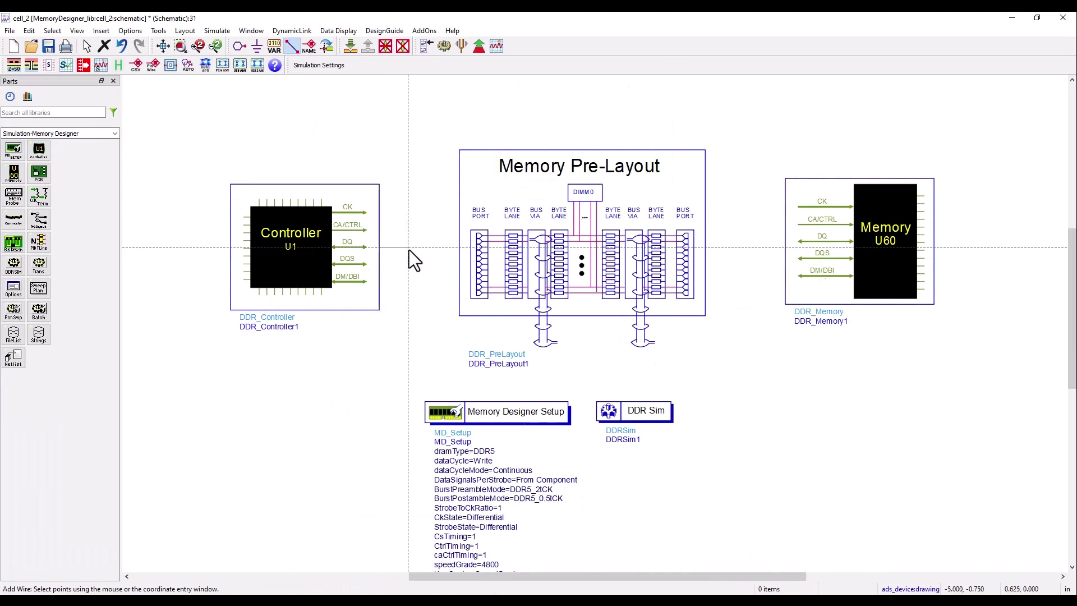
{"action": "left_click", "coordinate": [461, 247]}
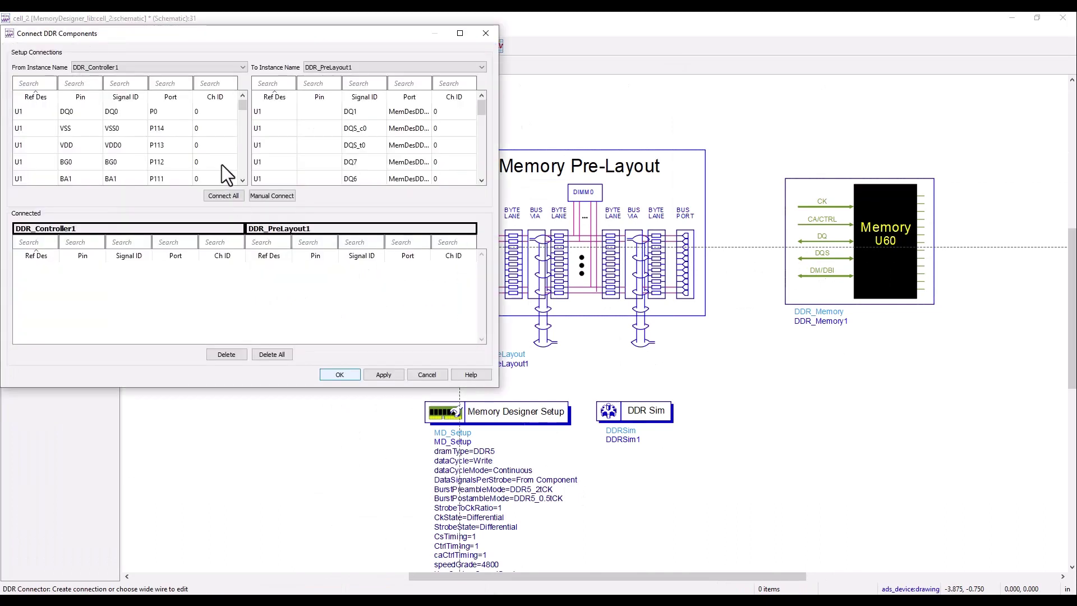
{"action": "mouse_move", "coordinate": [482, 111]}
{"action": "left_mouse_down"}
{"action": "mouse_move", "coordinate": [494, 166]}
{"action": "mouse_move", "coordinate": [482, 107]}
{"action": "left_mouse_up"}
{"action": "left_click", "coordinate": [219, 196]}
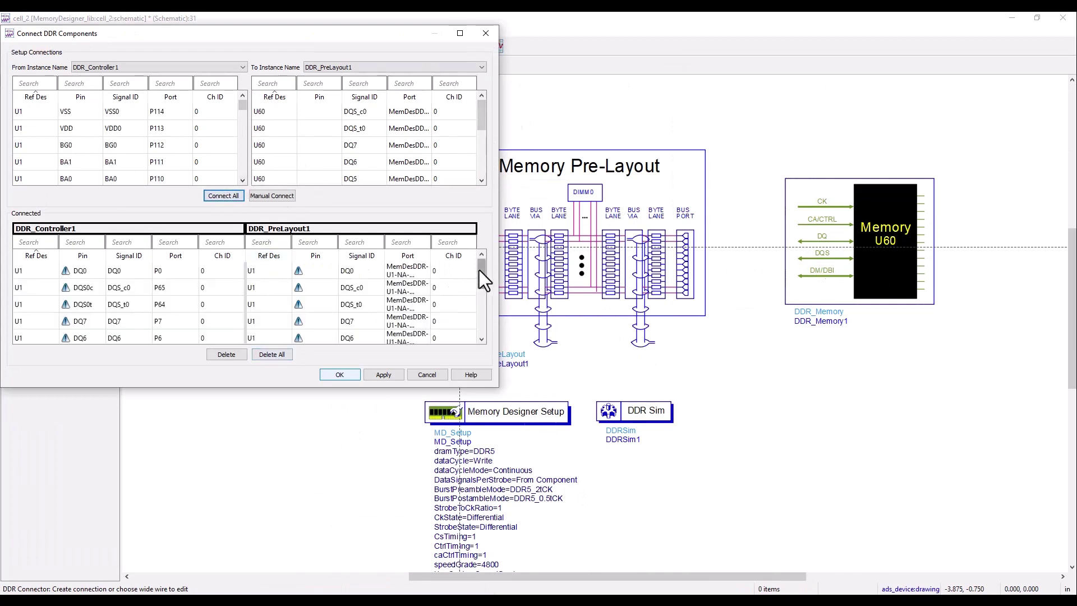
{"action": "left_click_drag", "start_coordinate": [481, 274], "coordinate": [476, 239]}
{"action": "left_click", "coordinate": [341, 375]}
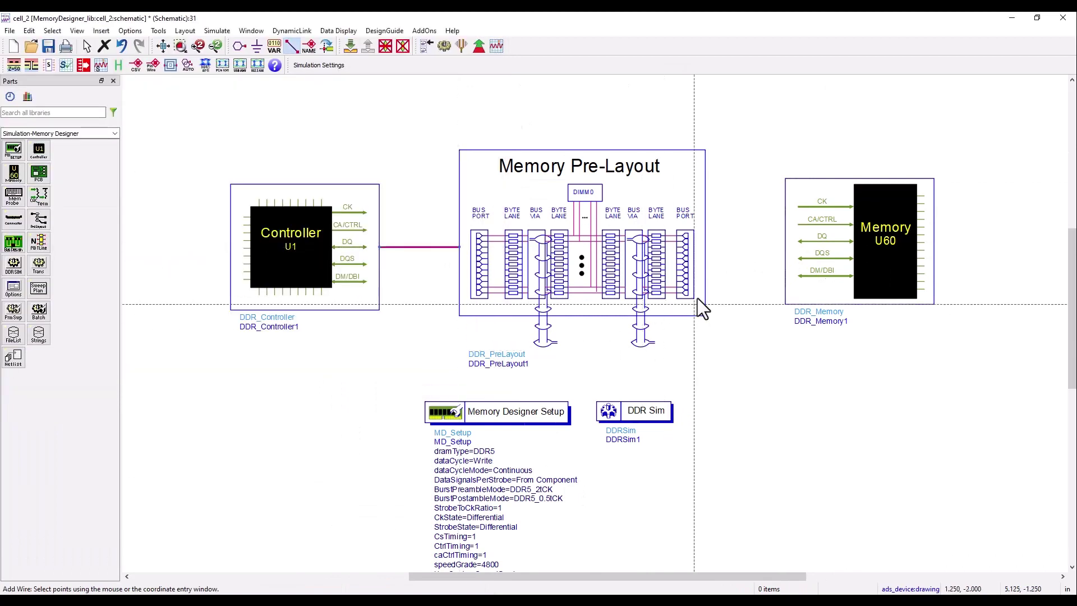
Wire the Pre-Layout to Memory U60, connecting all DDR signals.
{"action": "left_click", "coordinate": [707, 248]}
{"action": "left_click", "coordinate": [788, 247]}
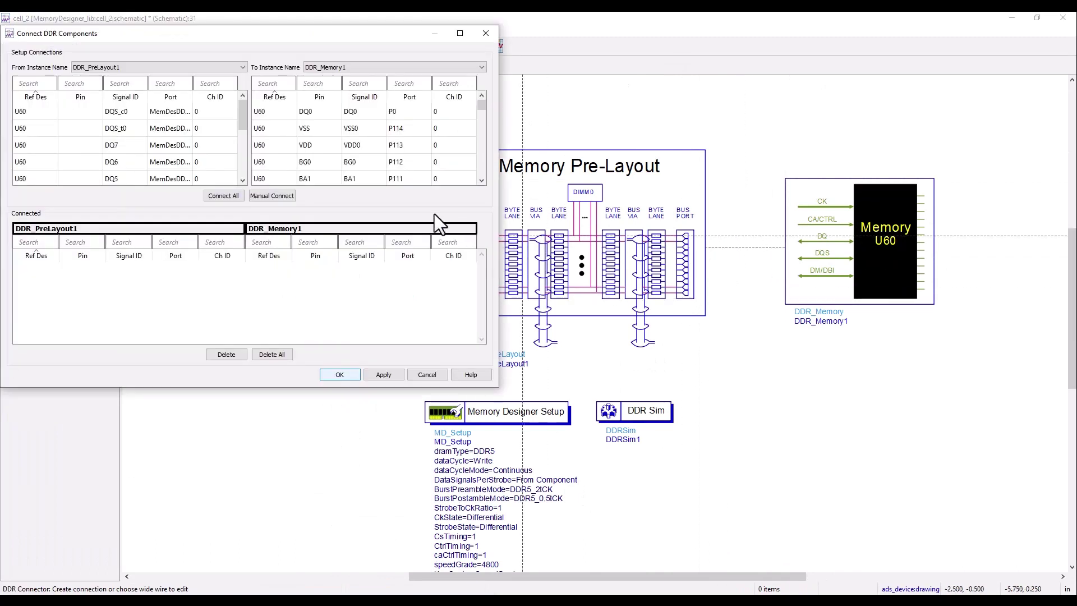
{"action": "left_click", "coordinate": [224, 194]}
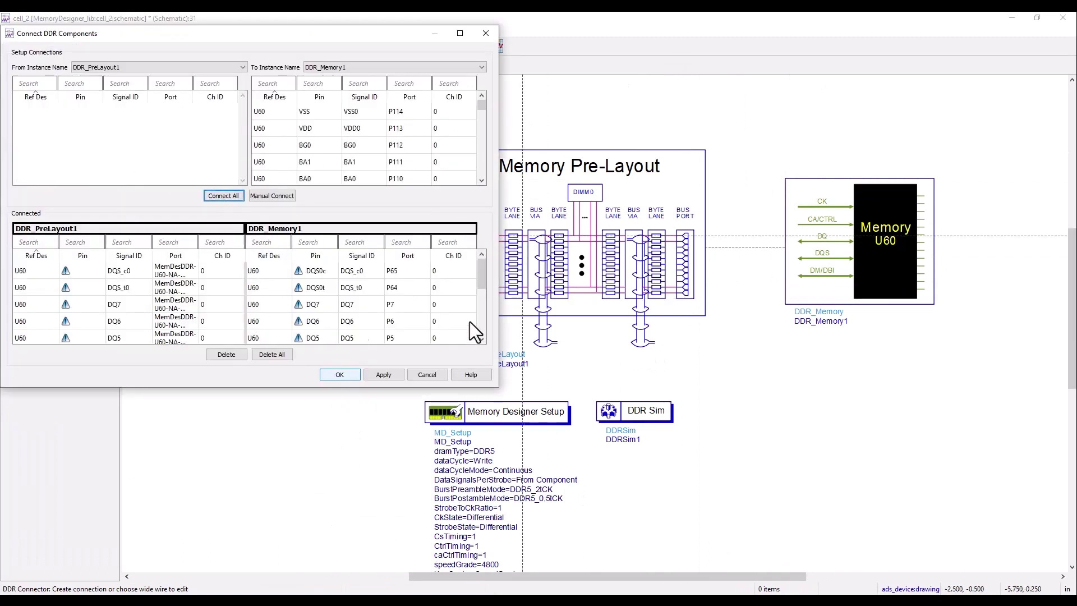
{"action": "left_click", "coordinate": [333, 375]}
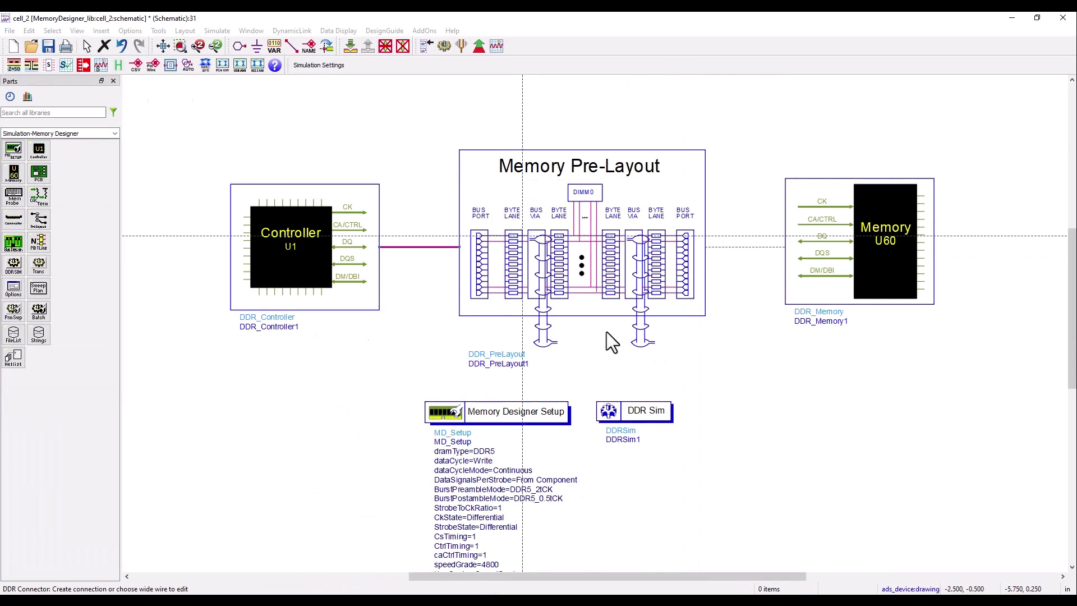
{"action": "key", "text": "Escape"}
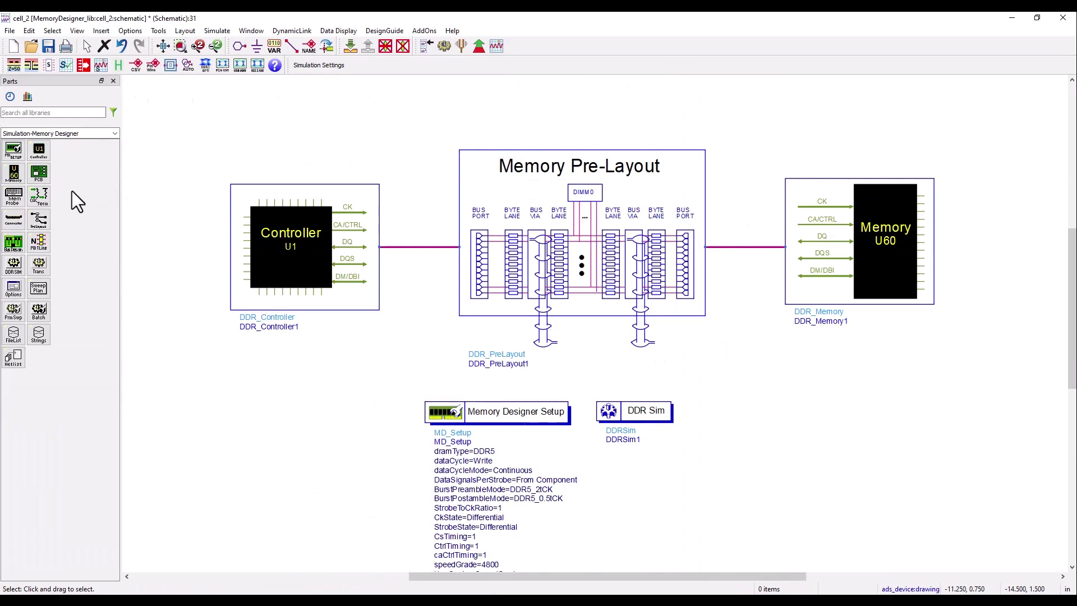
Place a Memory Probe below Memory U60 and open its parameters.
{"action": "left_click", "coordinate": [13, 196]}
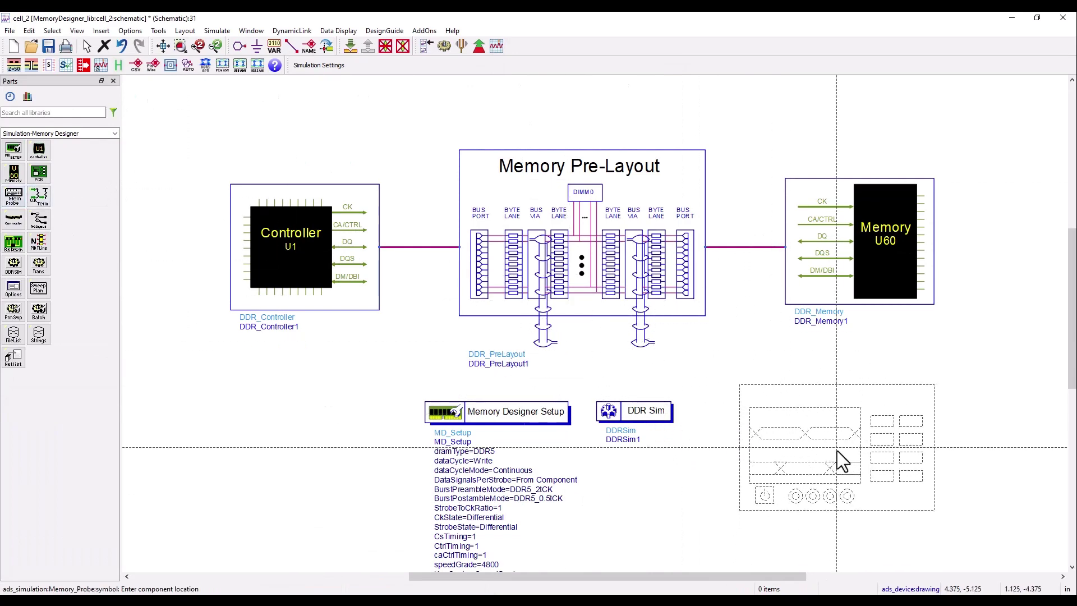
{"action": "left_click", "coordinate": [839, 450]}
{"action": "double_click", "coordinate": [830, 447]}
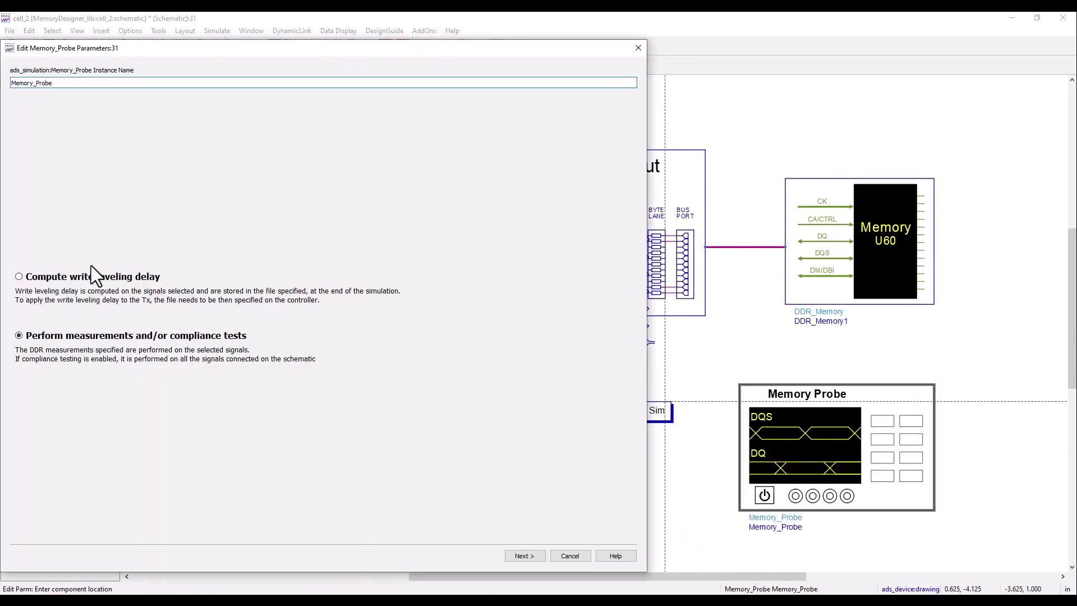
Add U60's DQ0–DQ7 and DQS0 signals to the probe's selected signals.
{"action": "left_click", "coordinate": [527, 557]}
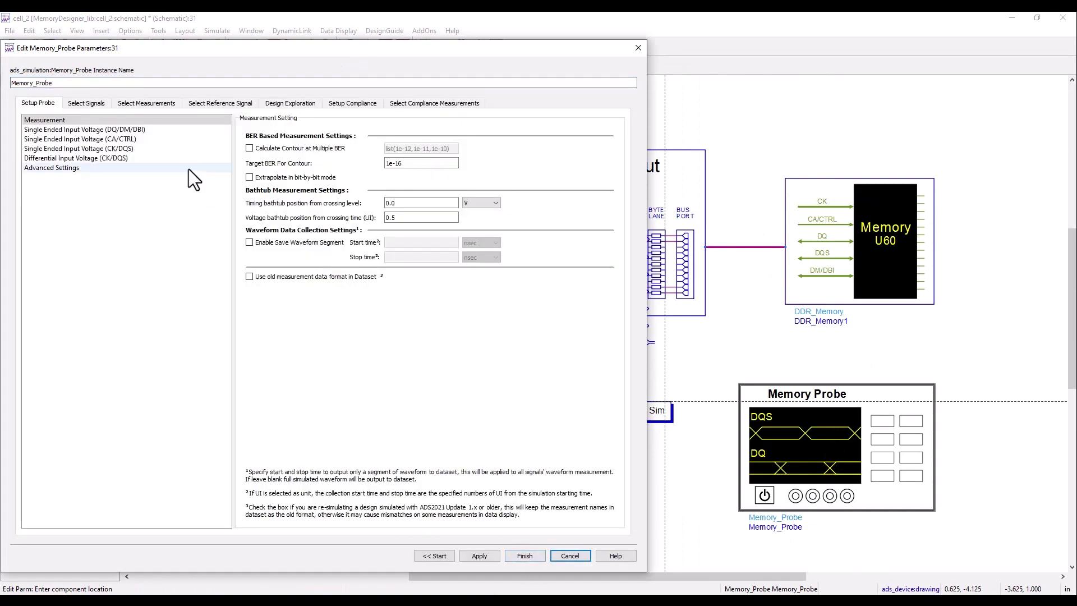
{"action": "left_click", "coordinate": [99, 105]}
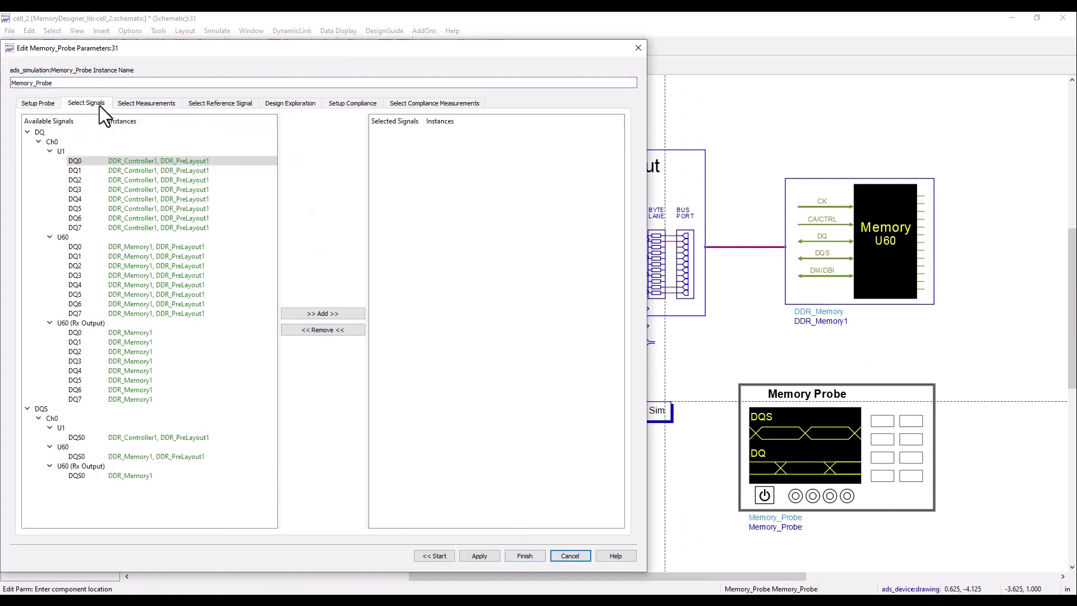
{"action": "left_click", "coordinate": [65, 237]}
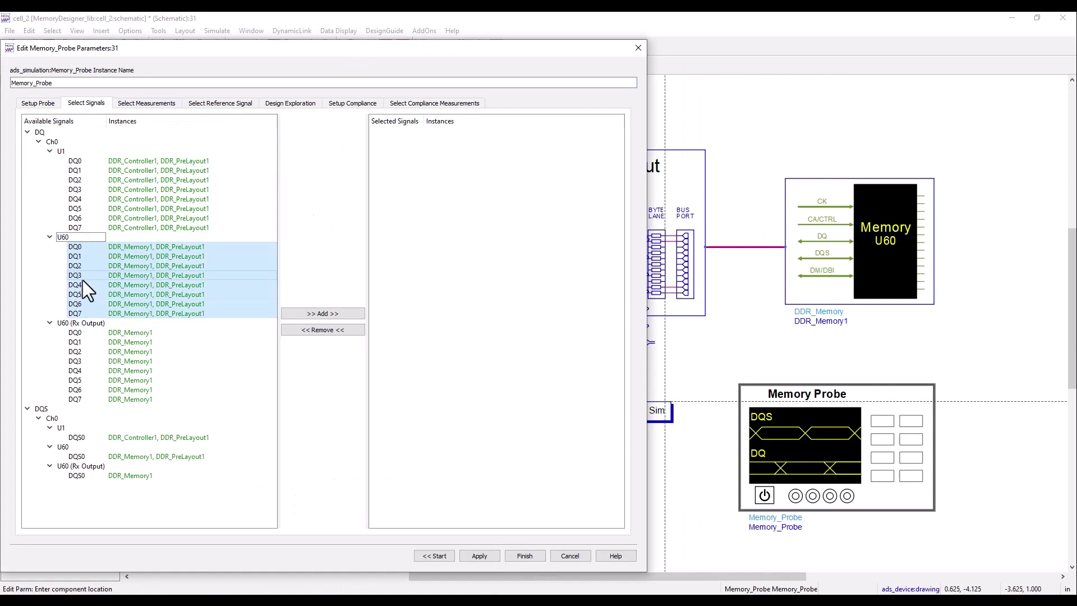
{"action": "left_click", "coordinate": [324, 315]}
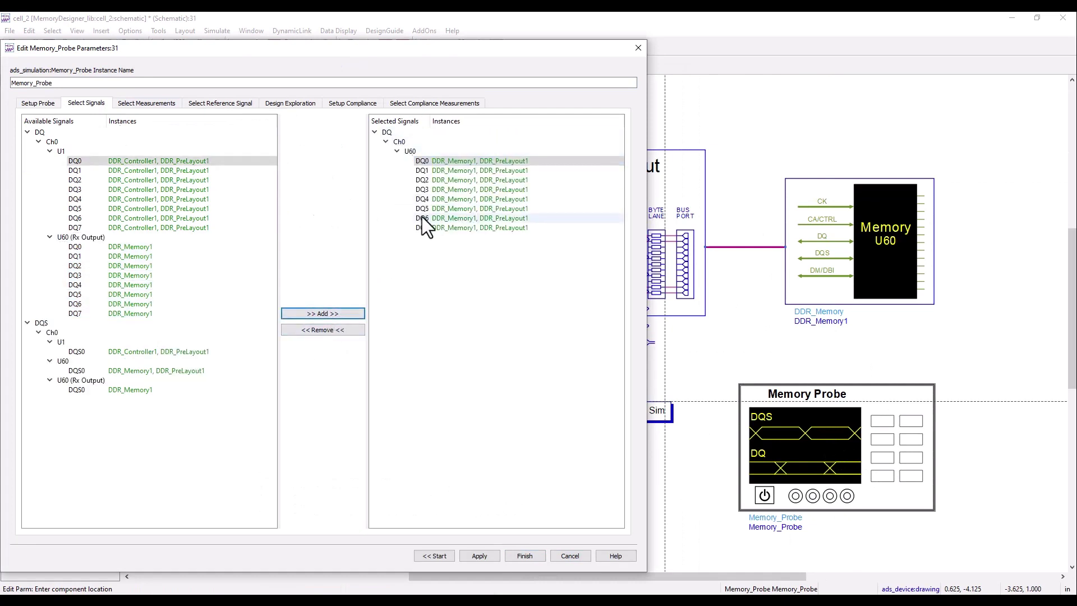
{"action": "left_click", "coordinate": [64, 362]}
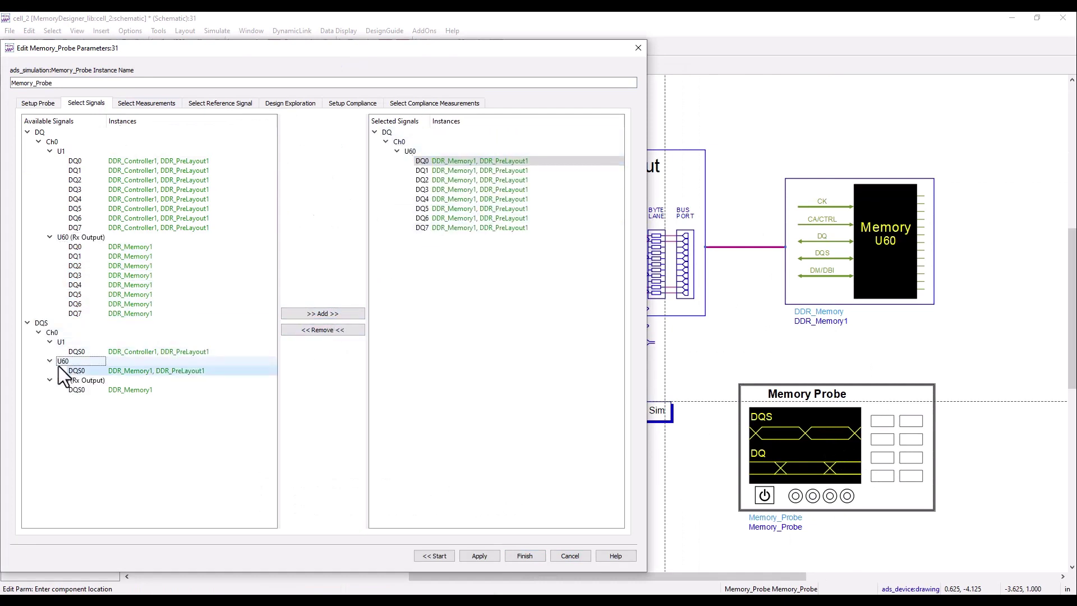
{"action": "left_click", "coordinate": [346, 314]}
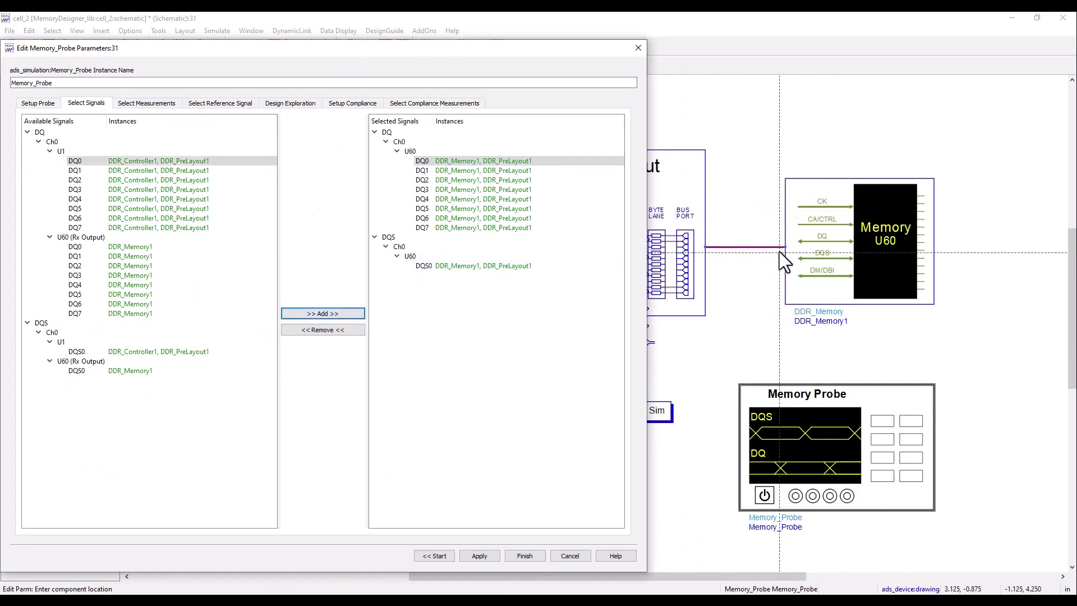
Assign Eye and Eye Height and Width measurements to U60's DQ0–DQ7.
{"action": "left_click", "coordinate": [168, 103]}
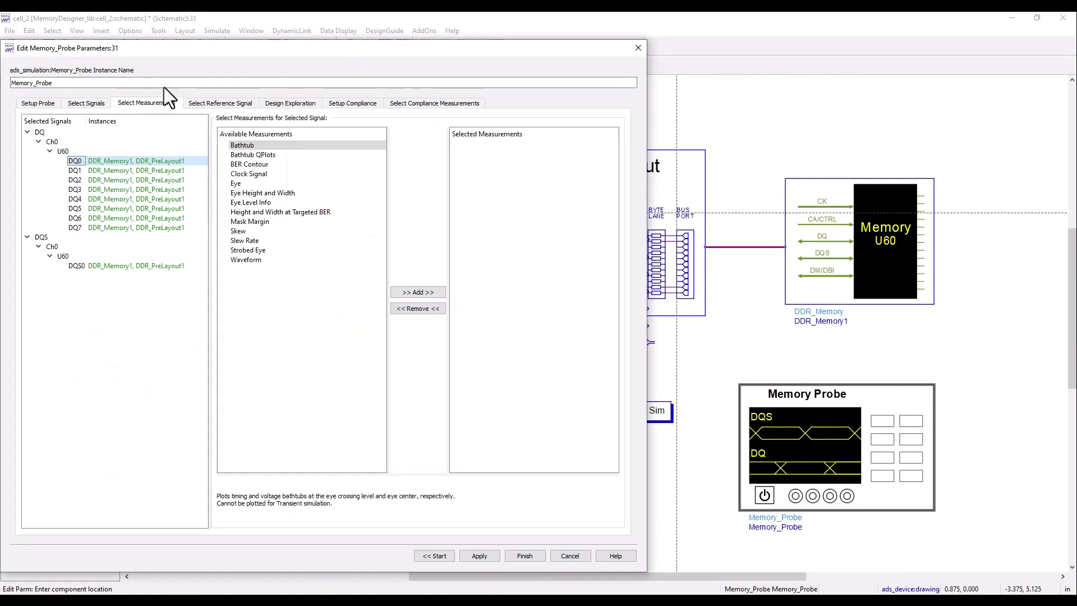
{"action": "left_click", "coordinate": [62, 151]}
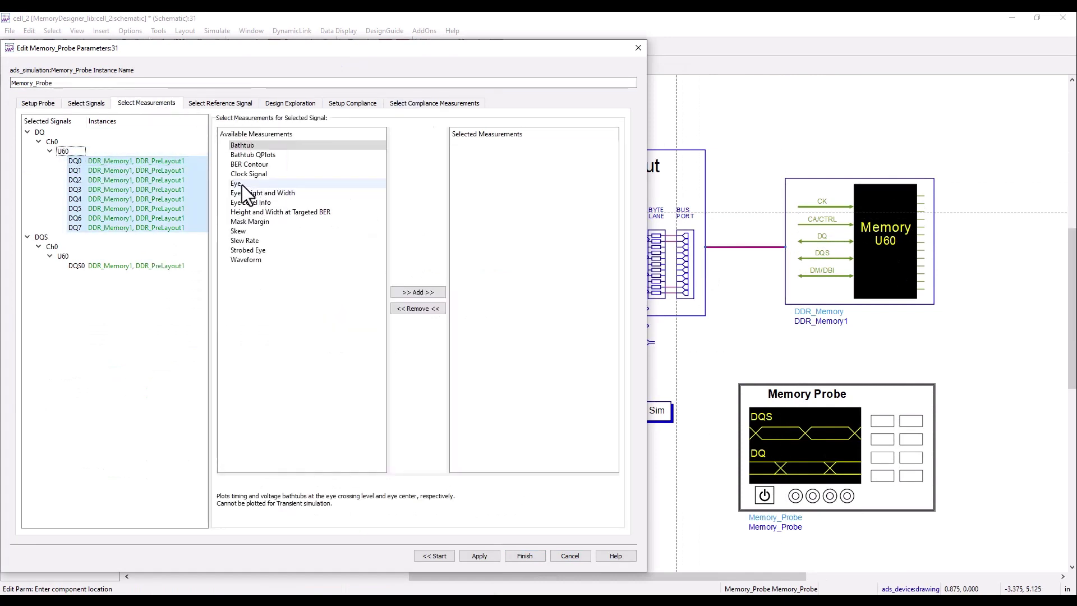
{"action": "left_click", "coordinate": [241, 184]}
{"action": "left_click", "coordinate": [255, 194], "text": "ctrl"}
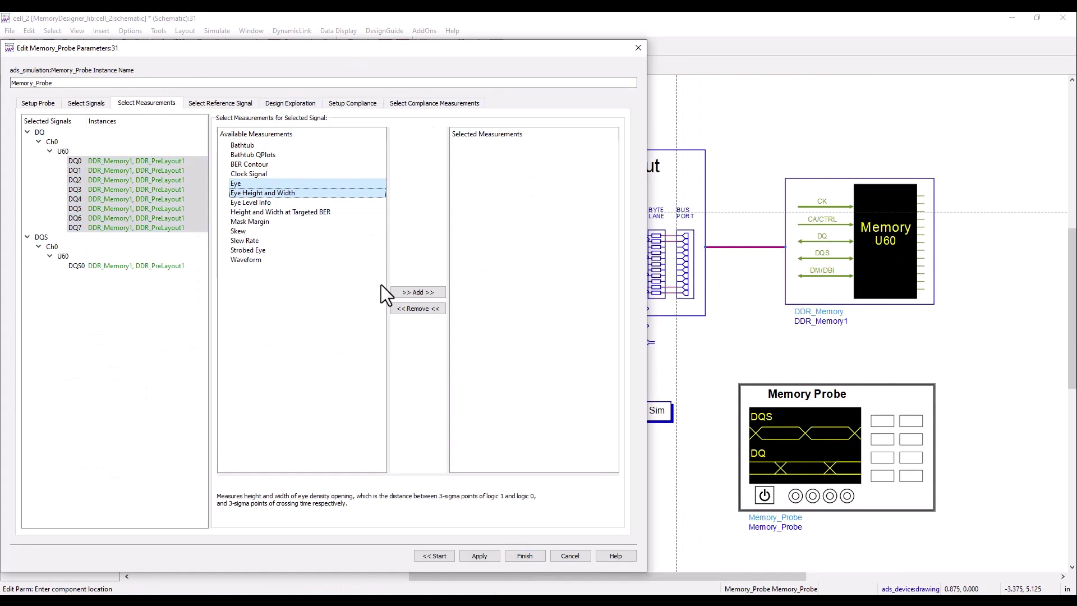
{"action": "left_click", "coordinate": [406, 292]}
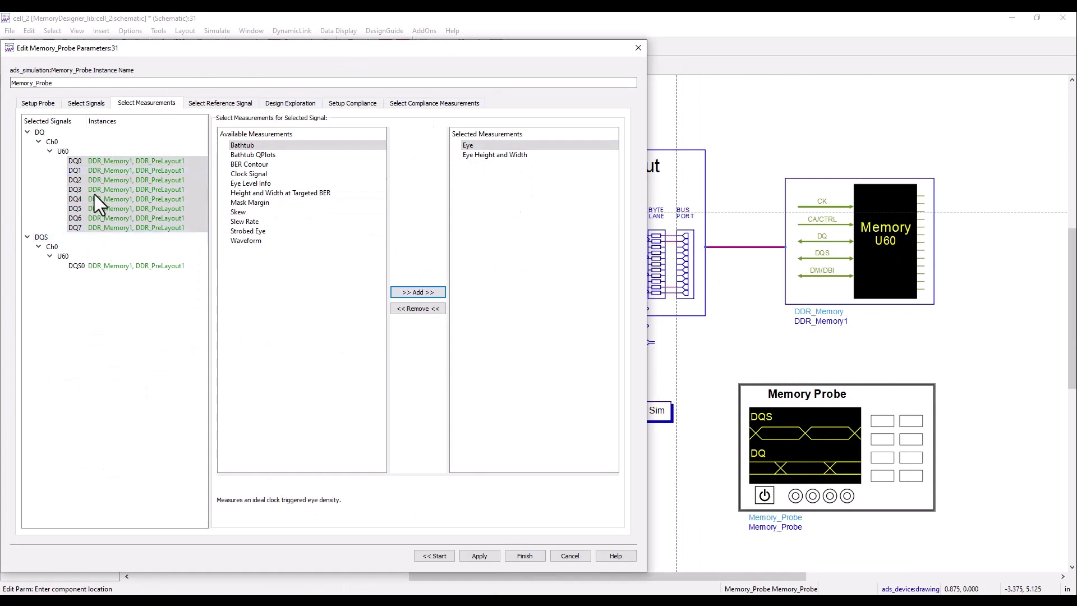
Add Eye and Eye Height and Width to DQS0 and apply the measurements.
{"action": "left_click", "coordinate": [64, 256]}
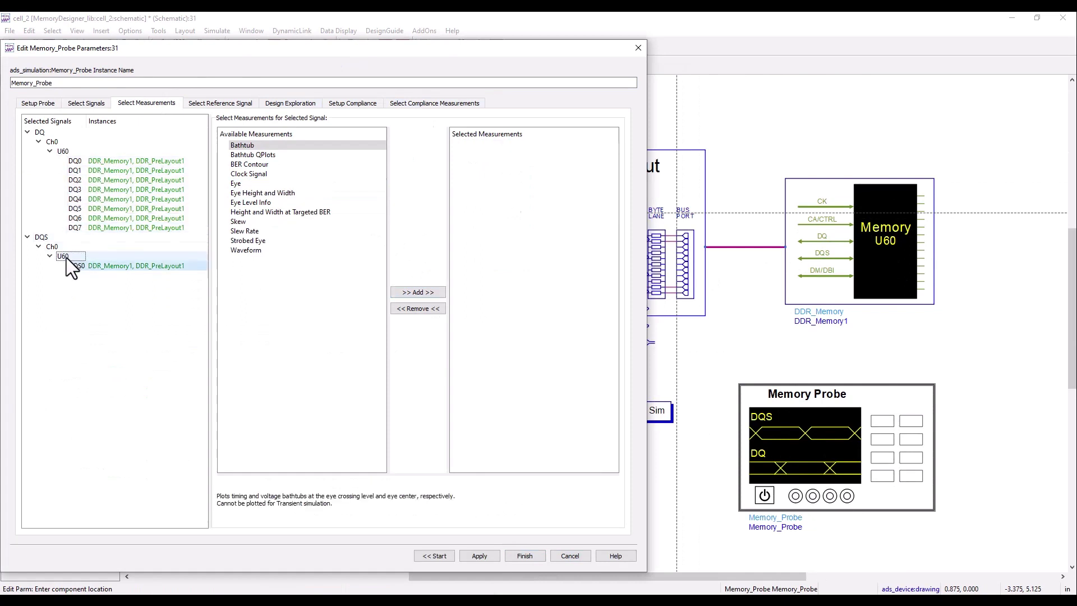
{"action": "left_click", "coordinate": [238, 183]}
{"action": "left_click", "coordinate": [412, 293]}
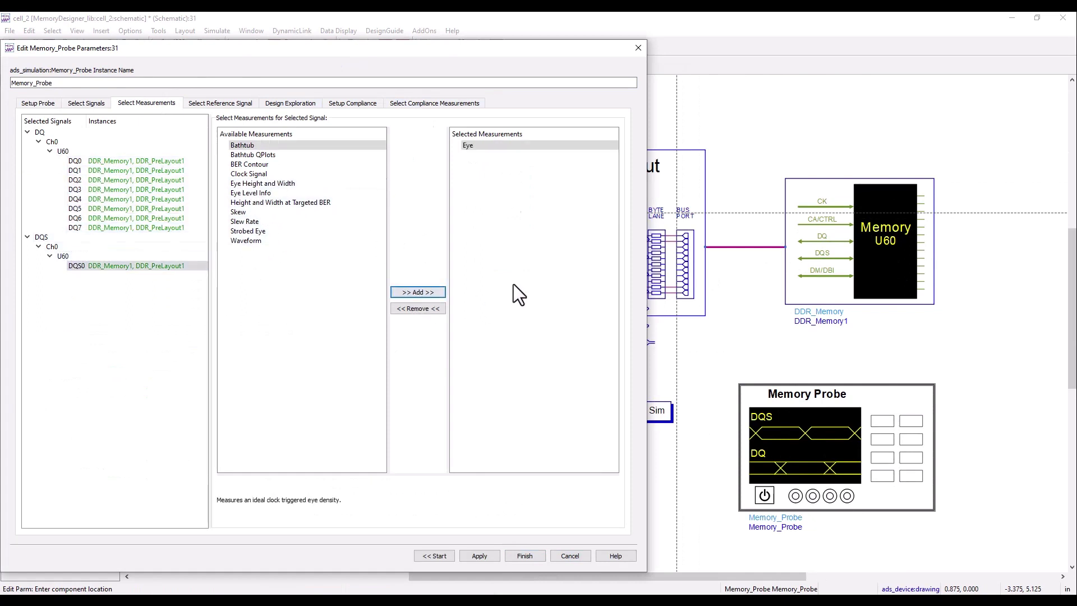
{"action": "left_click", "coordinate": [257, 184]}
{"action": "left_click", "coordinate": [418, 291]}
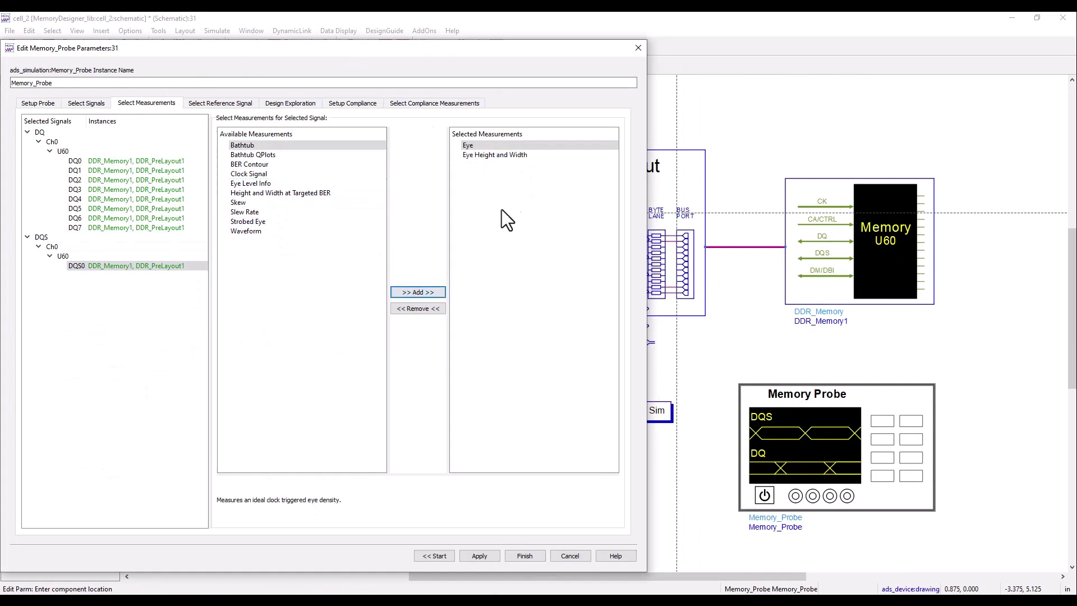
{"action": "left_click", "coordinate": [480, 556]}
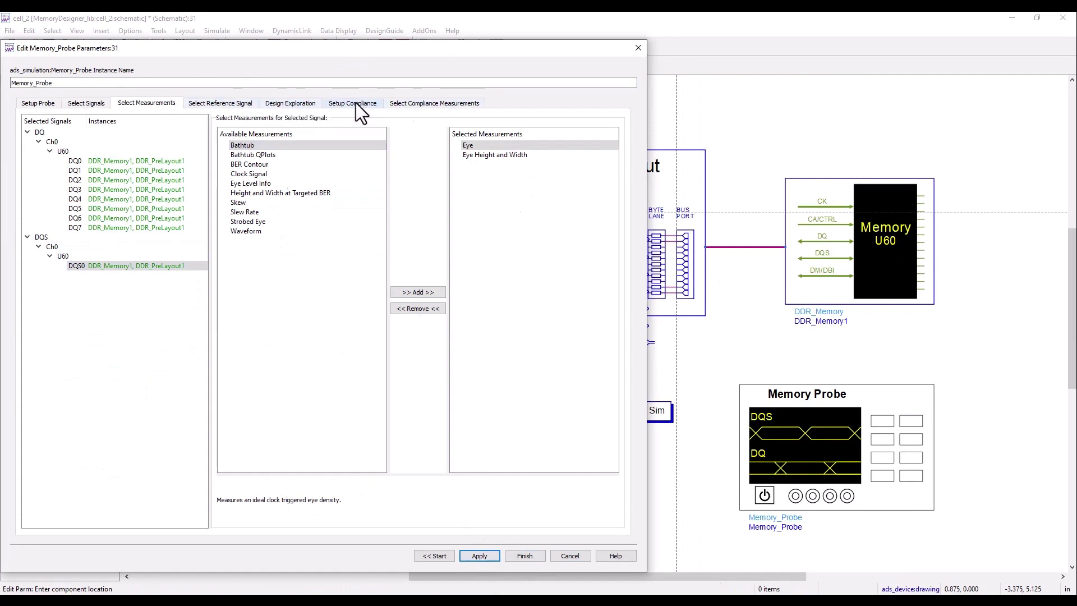
Review the Design Exploration and compliance tabs, then finish the Memory Probe setup.
{"action": "left_click", "coordinate": [293, 103]}
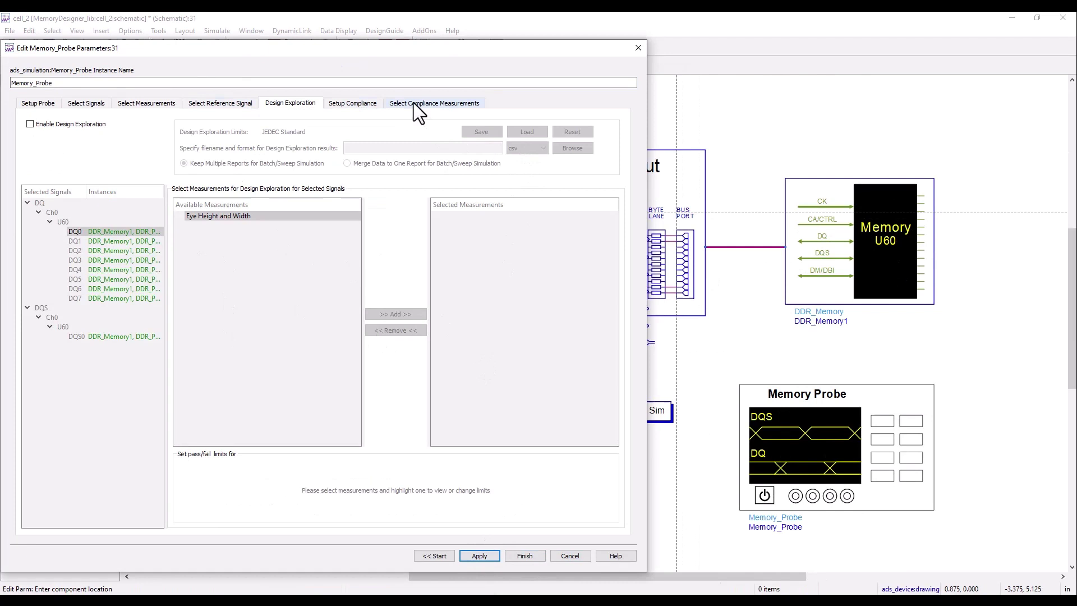
{"action": "left_click", "coordinate": [369, 111]}
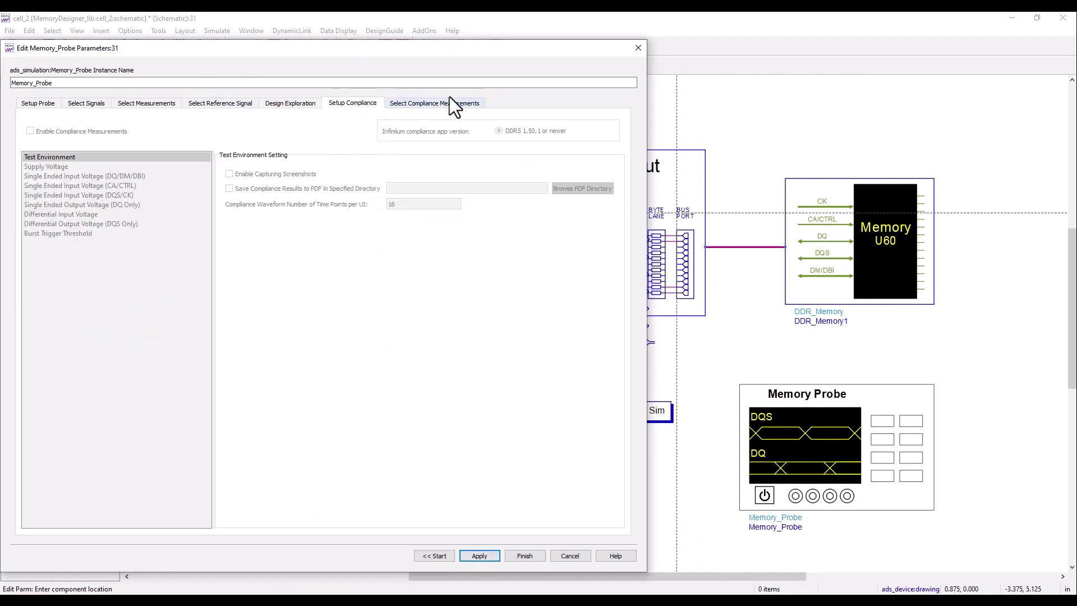
{"action": "left_click", "coordinate": [436, 104]}
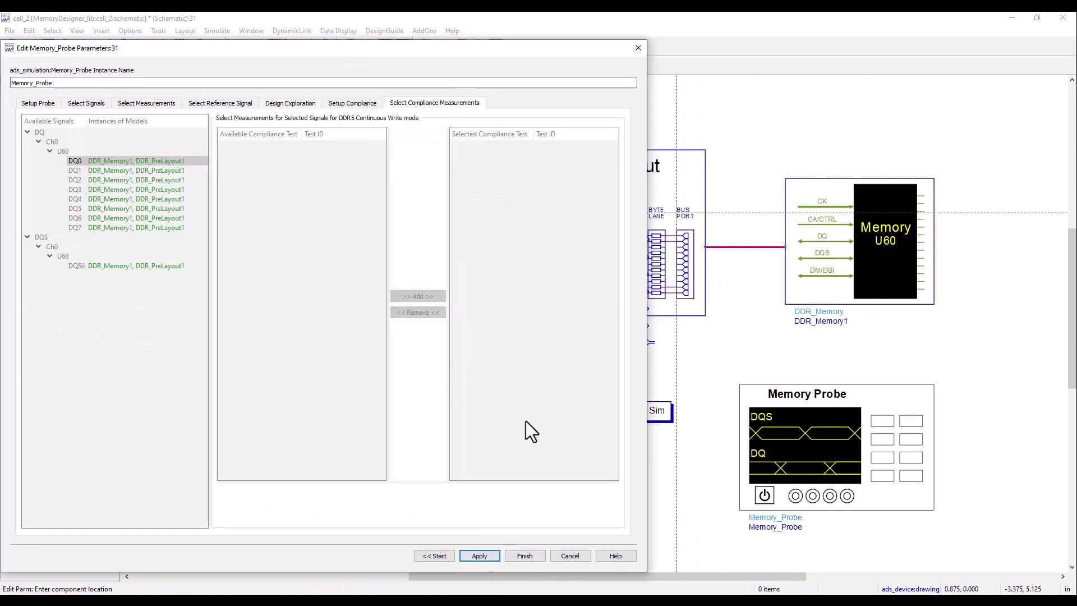
{"action": "left_click", "coordinate": [521, 556]}
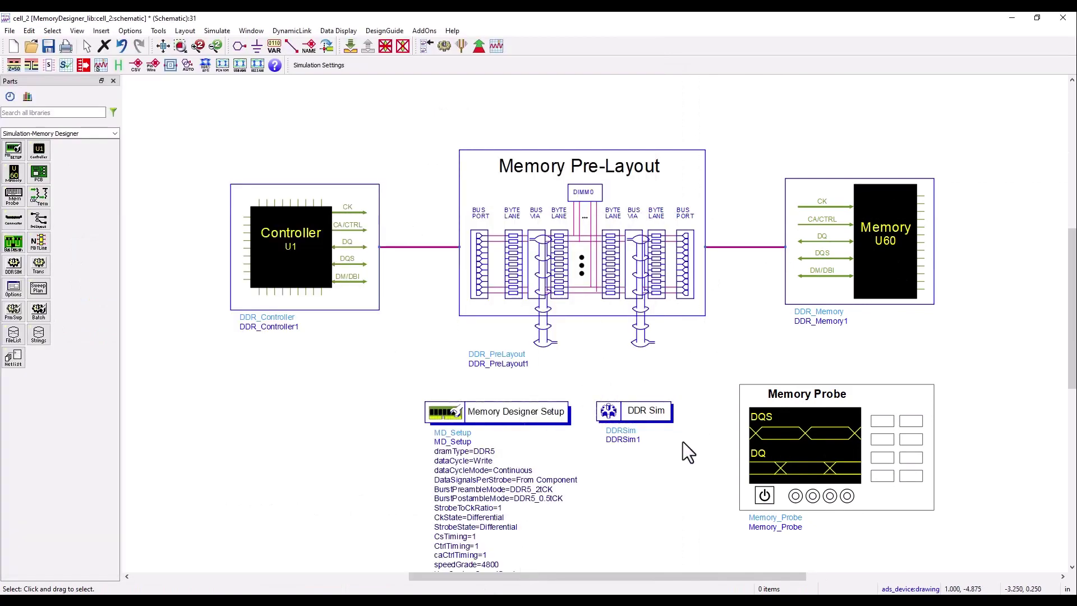
Fit the DDR5 schematic in view and simulate cell_2 to open the DQ eye-density display.
{"action": "left_click", "coordinate": [179, 47]}
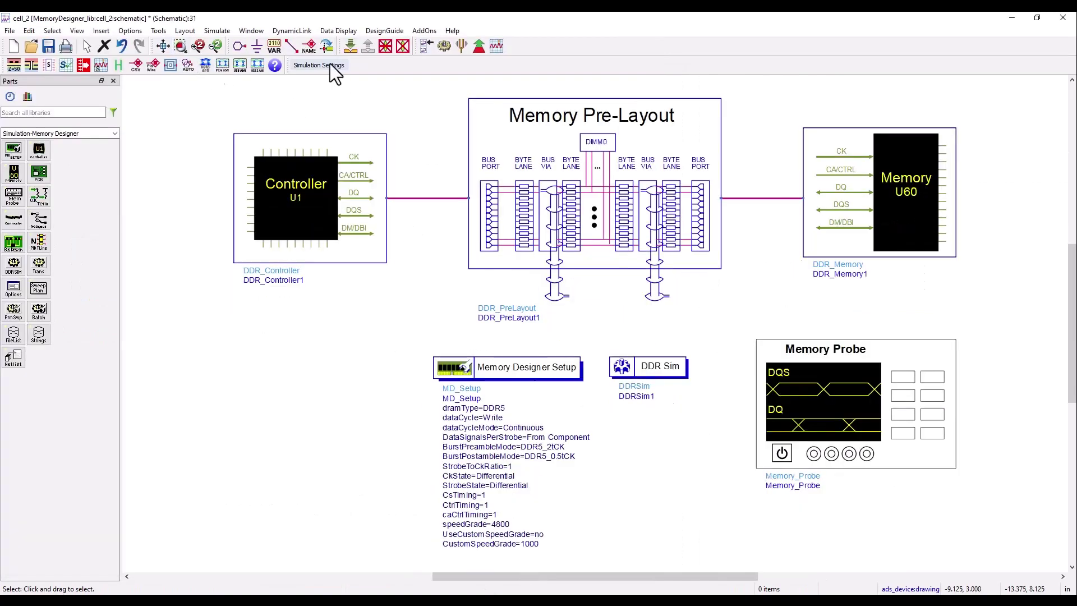
{"action": "left_click", "coordinate": [444, 43]}
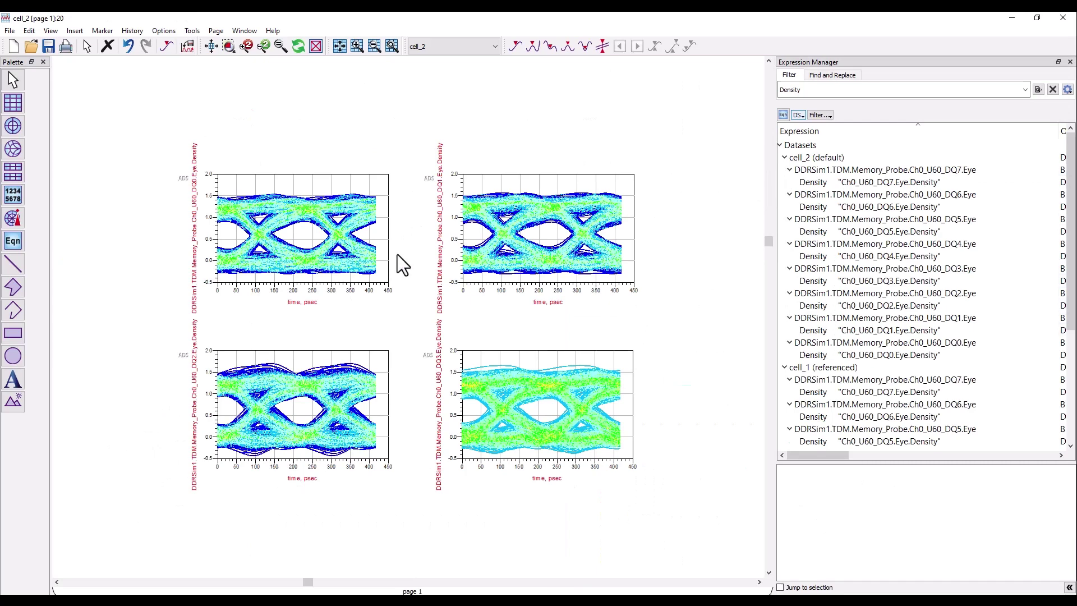
Place a new rectangular plot of Ch0_U60_DQ0.Eye.Density beside the four DQ0–DQ3 plots.
{"action": "left_click", "coordinate": [13, 103]}
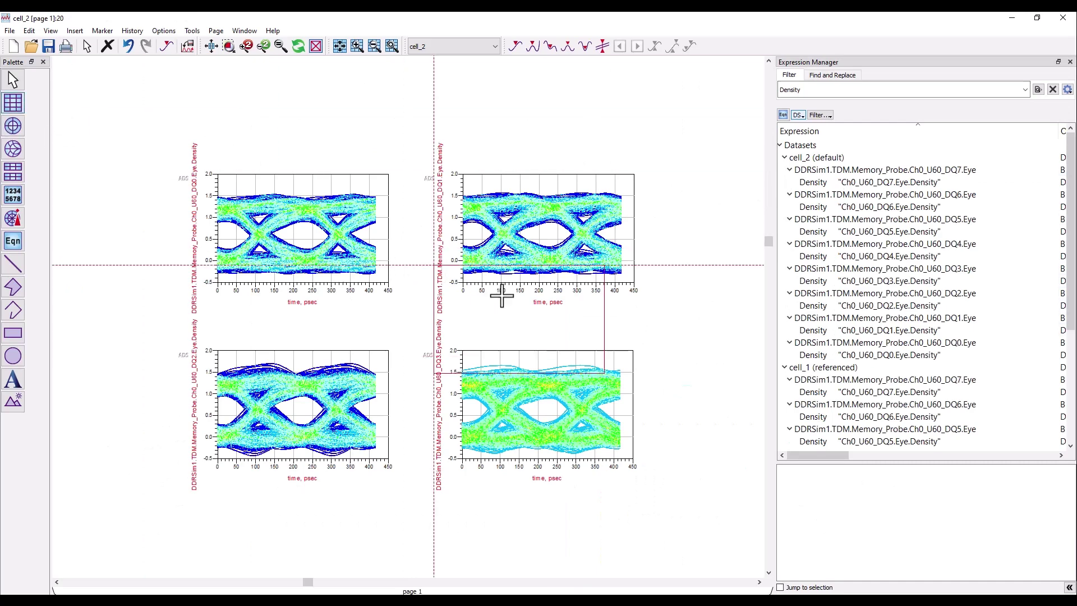
{"action": "left_click", "coordinate": [670, 278]}
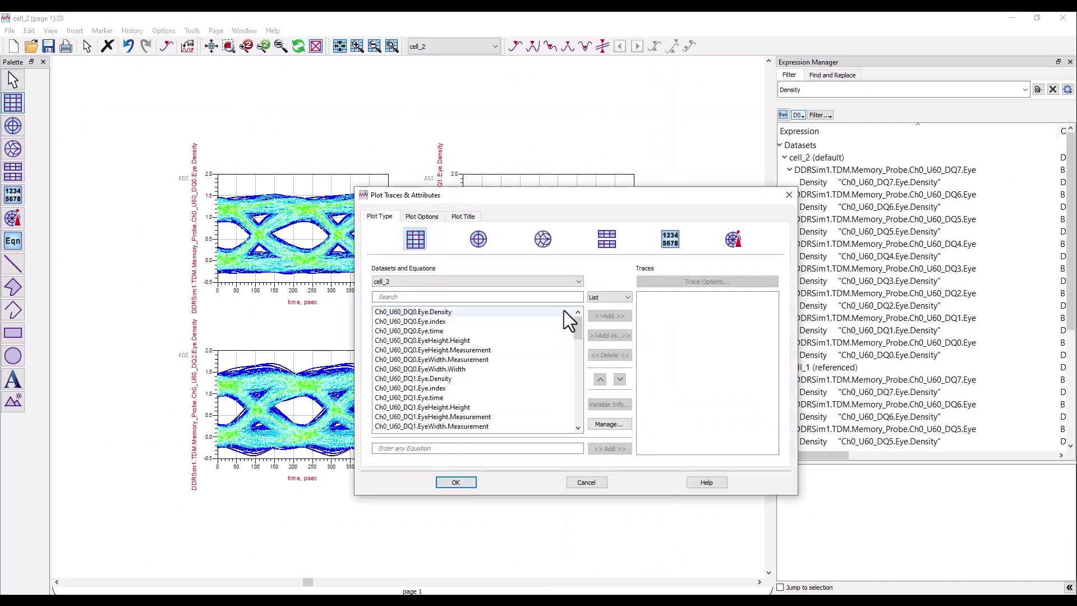
{"action": "double_click", "coordinate": [449, 312]}
{"action": "left_click", "coordinate": [456, 483]}
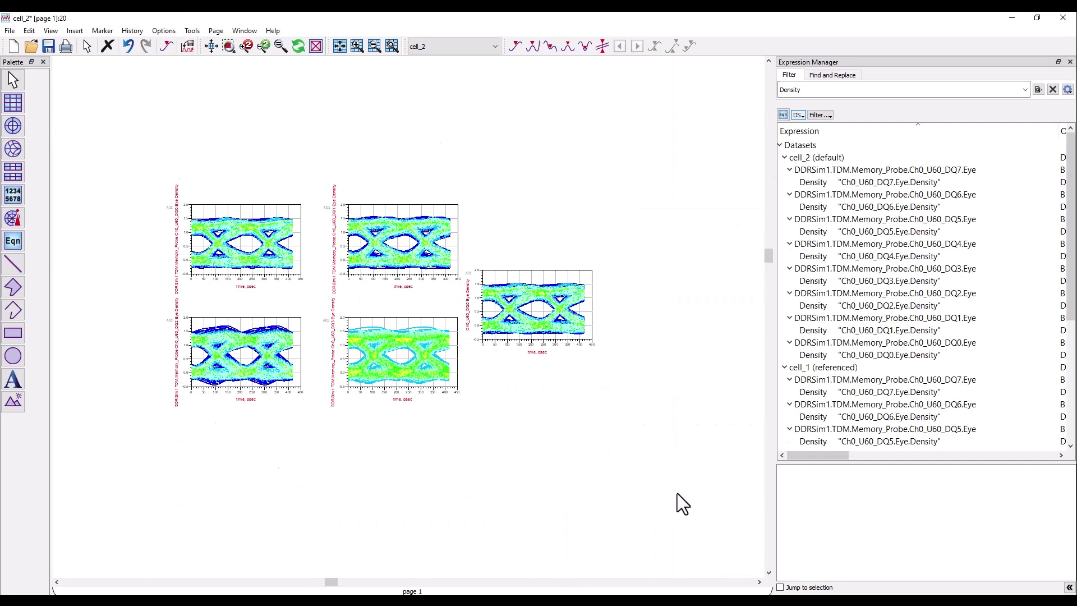
Bring the cell_2 schematic window back to the front to rerun the simulation.
{"action": "mouse_move", "coordinate": [702, 592]}
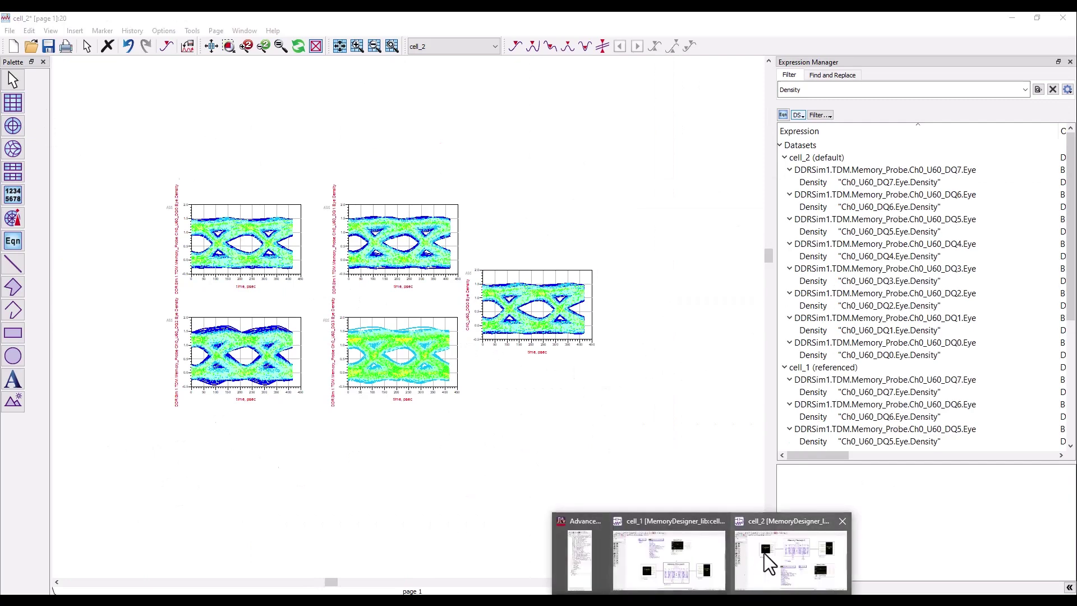
{"action": "left_click", "coordinate": [769, 554]}
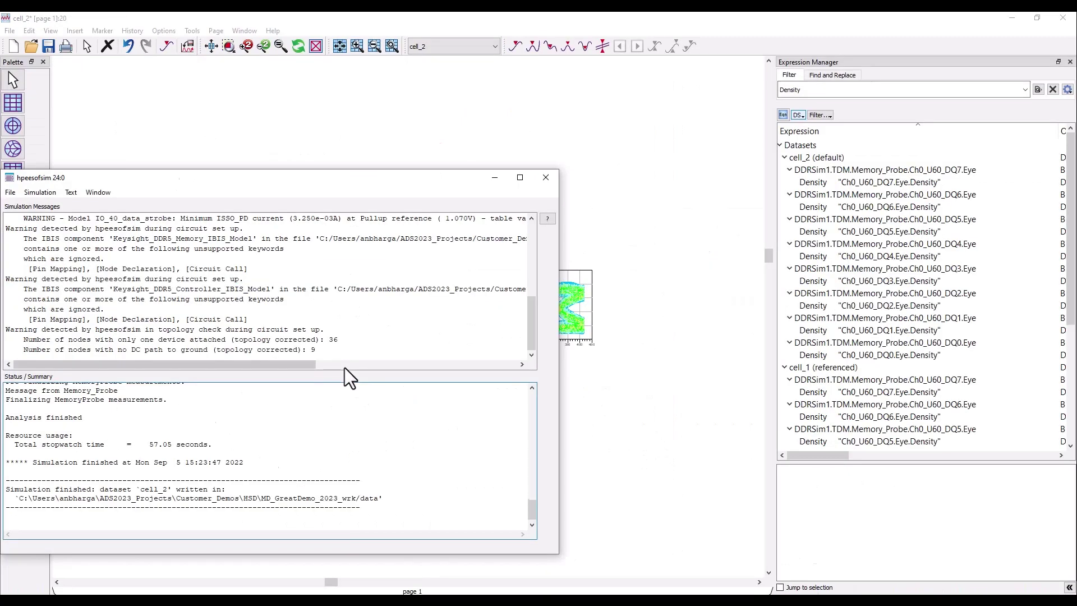
Close the finished simulator window and zoom the page to fit all five eye-density plots.
{"action": "left_click", "coordinate": [546, 177]}
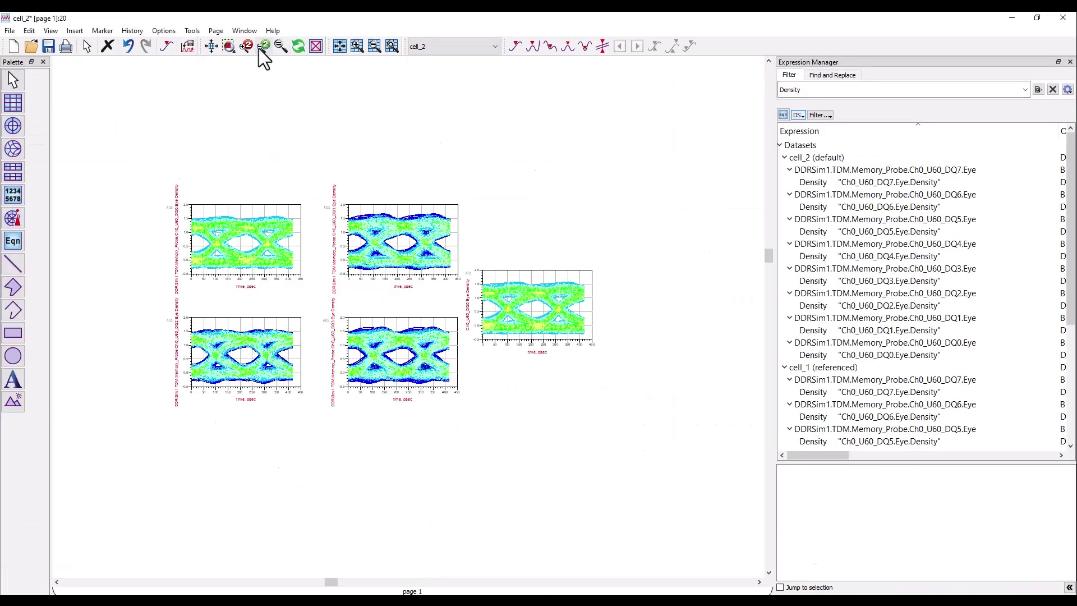
{"action": "left_click", "coordinate": [205, 43]}
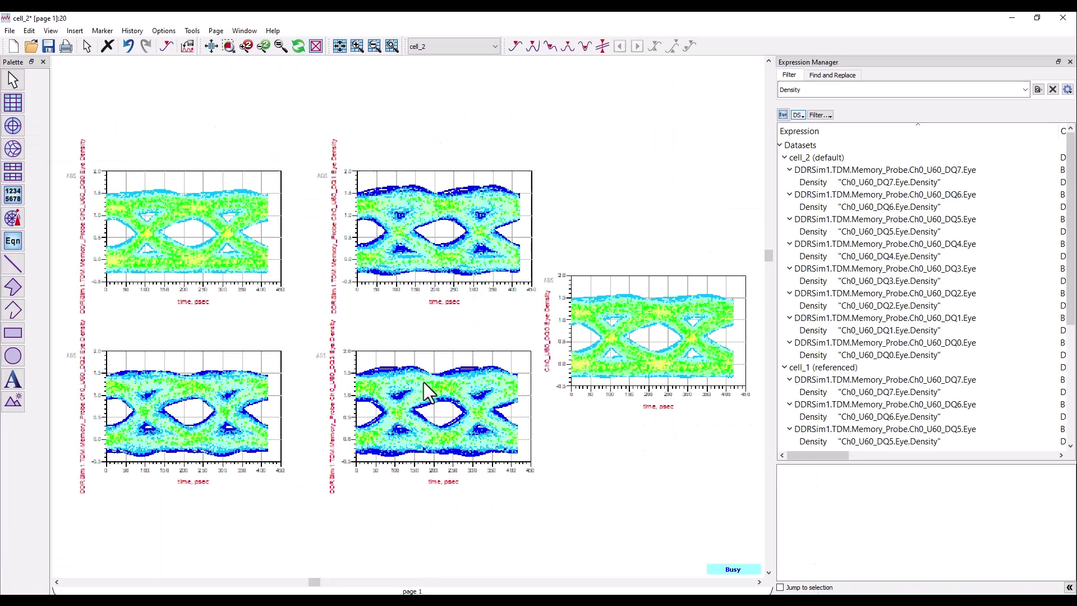